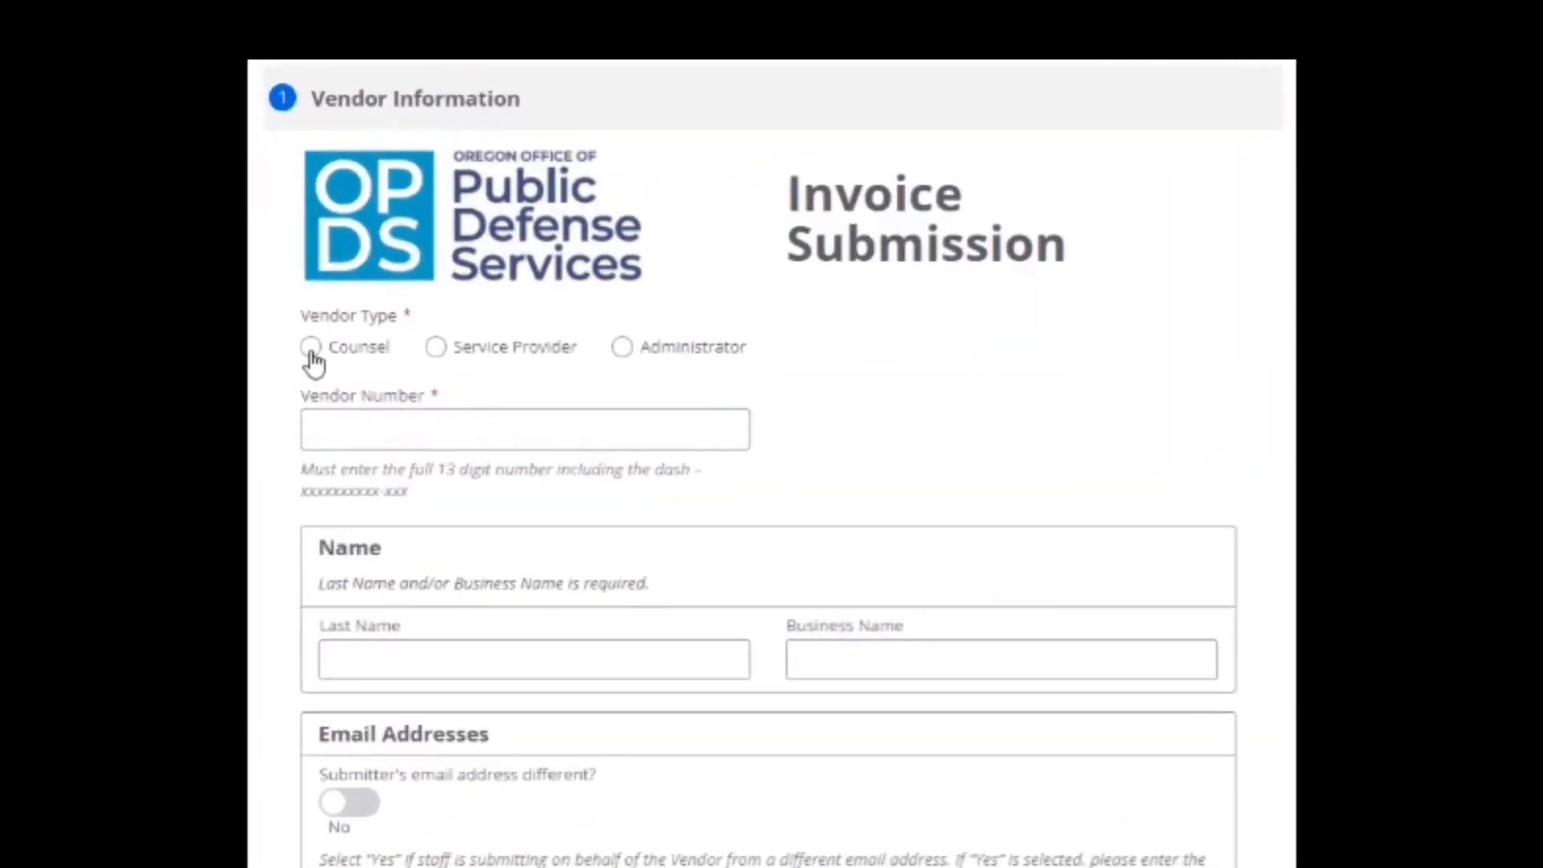
# Mark the vendor as Counsel and enter the vendor number and OSB number.
pyautogui.click(312, 354)
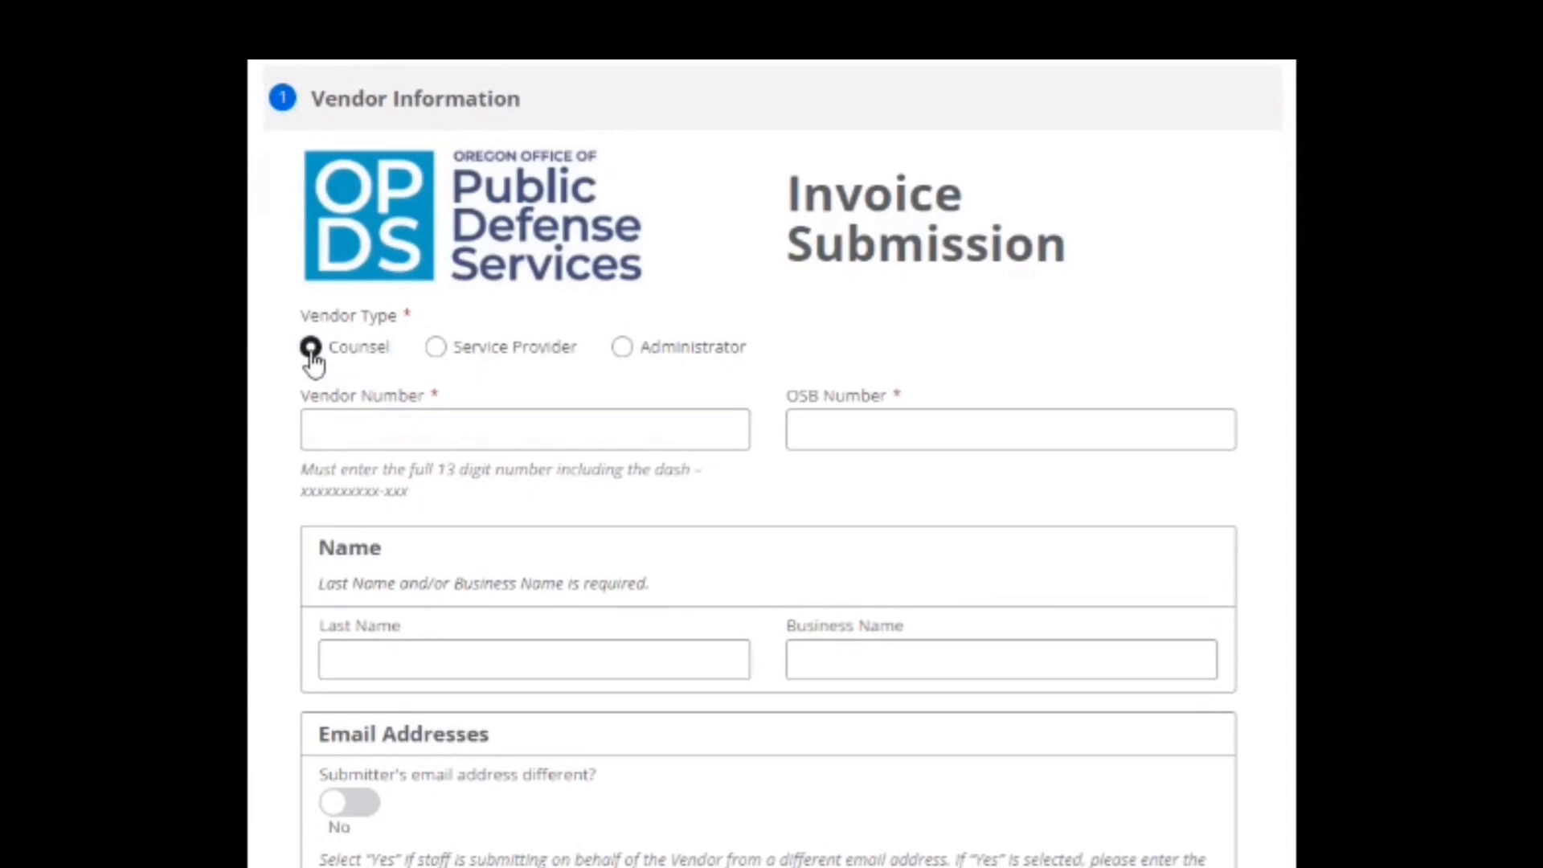
pyautogui.click(400, 434)
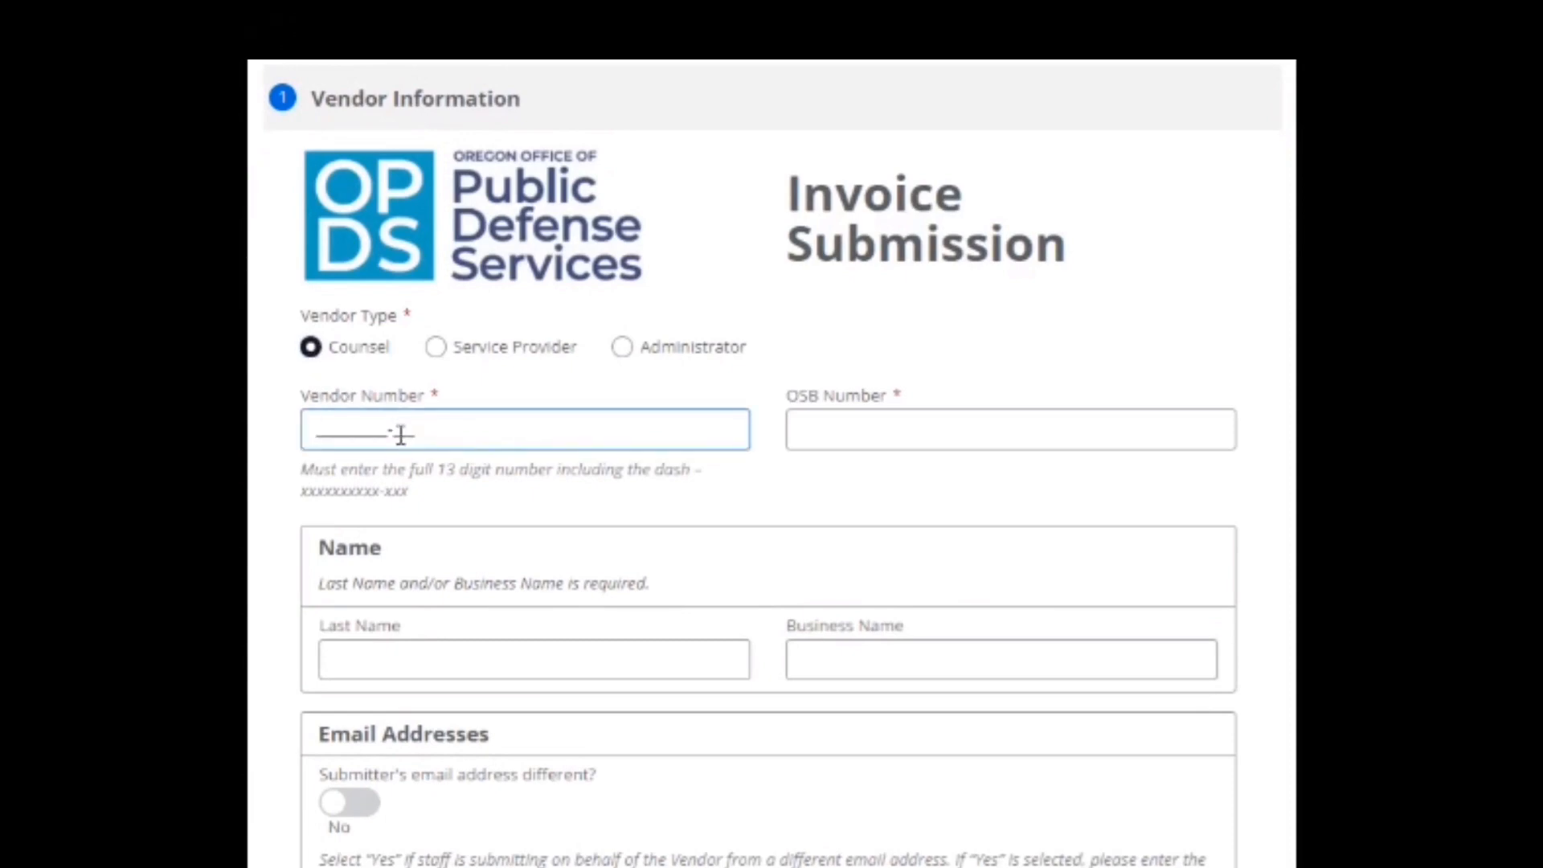
pyautogui.write('99999')
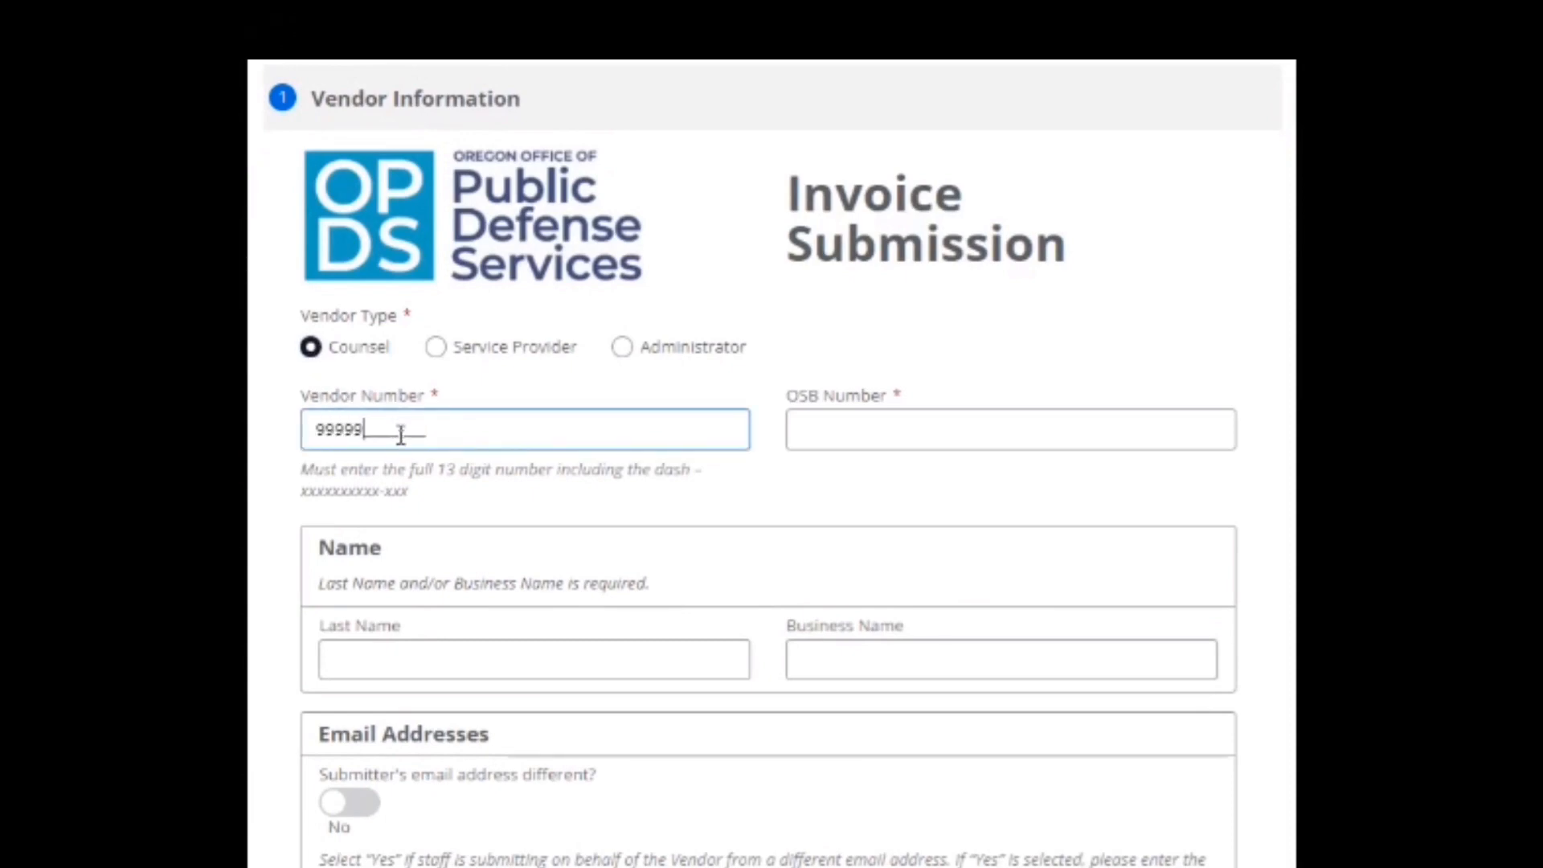
pyautogui.write('99999-999')
pyautogui.press('Tab')
pyautogui.write('616171')
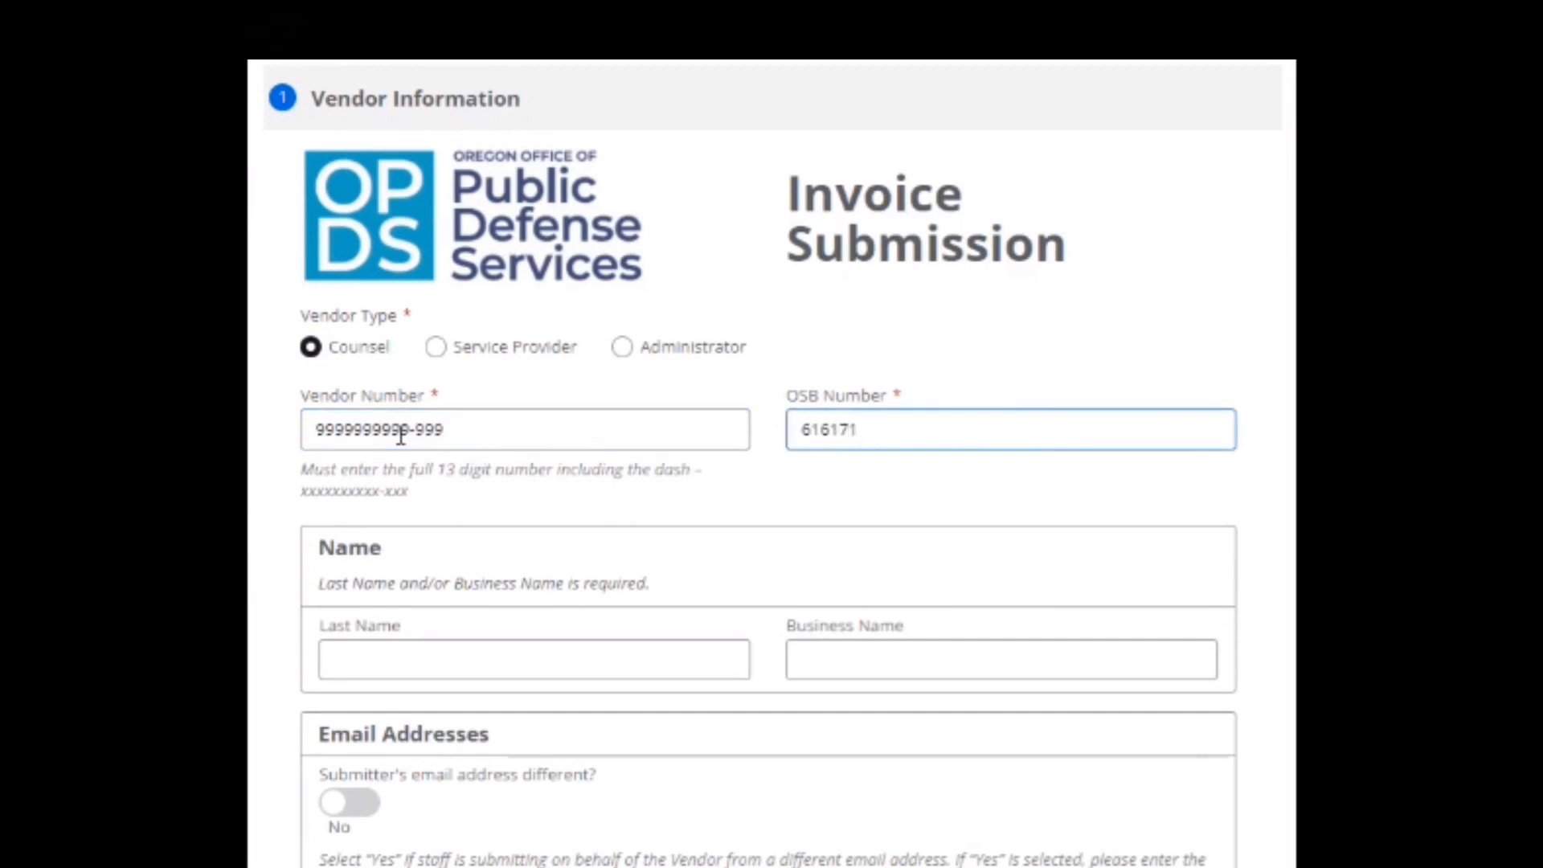
# Enter the vendor's last name in the Last Name field.
pyautogui.press('Tab')
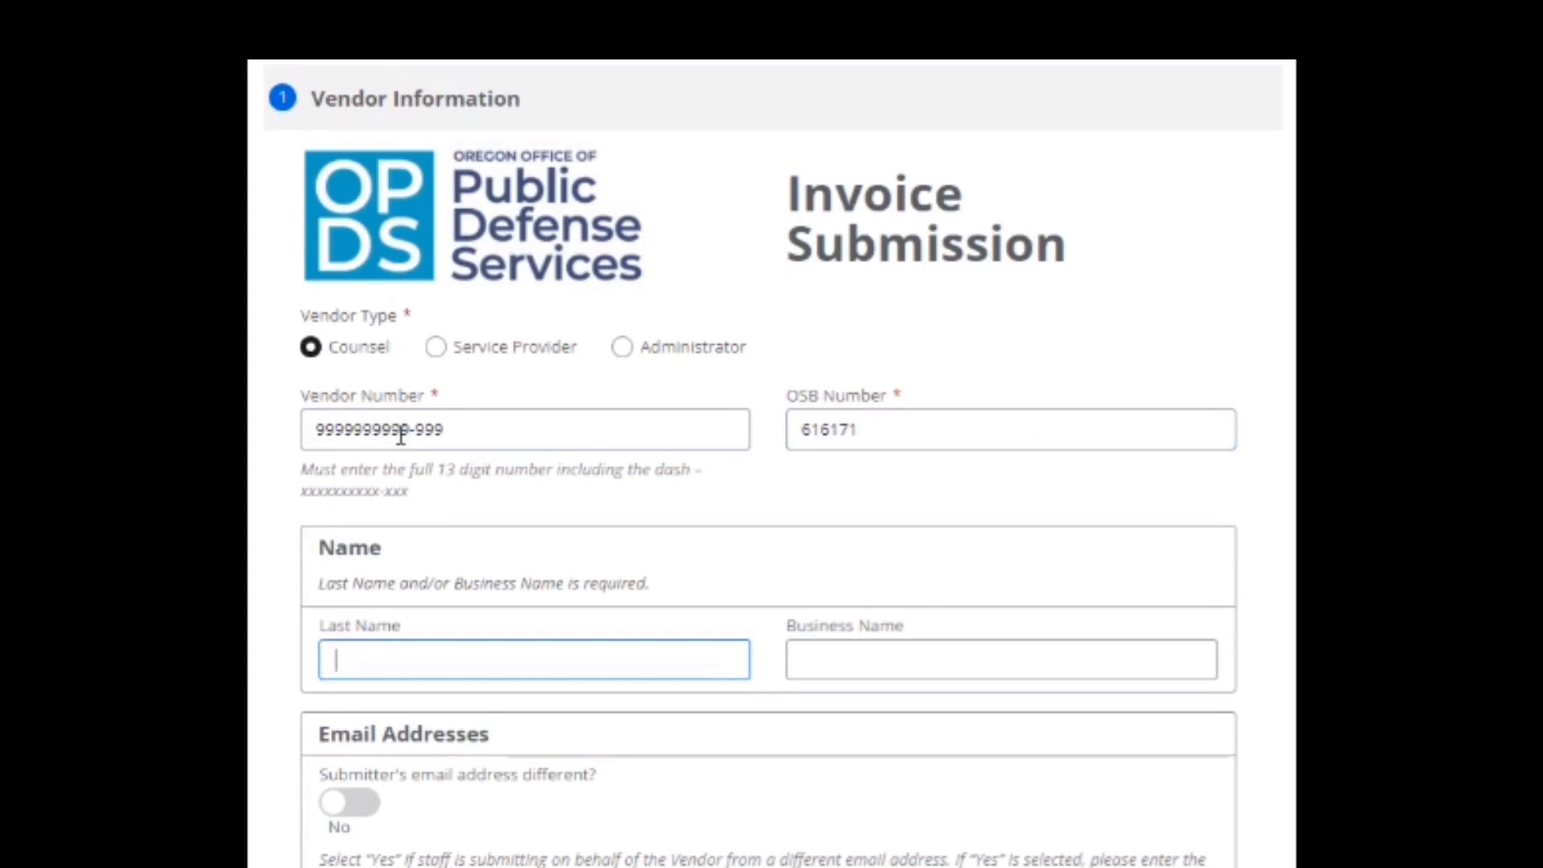
pyautogui.write('Mason')
pyautogui.press('Tab')
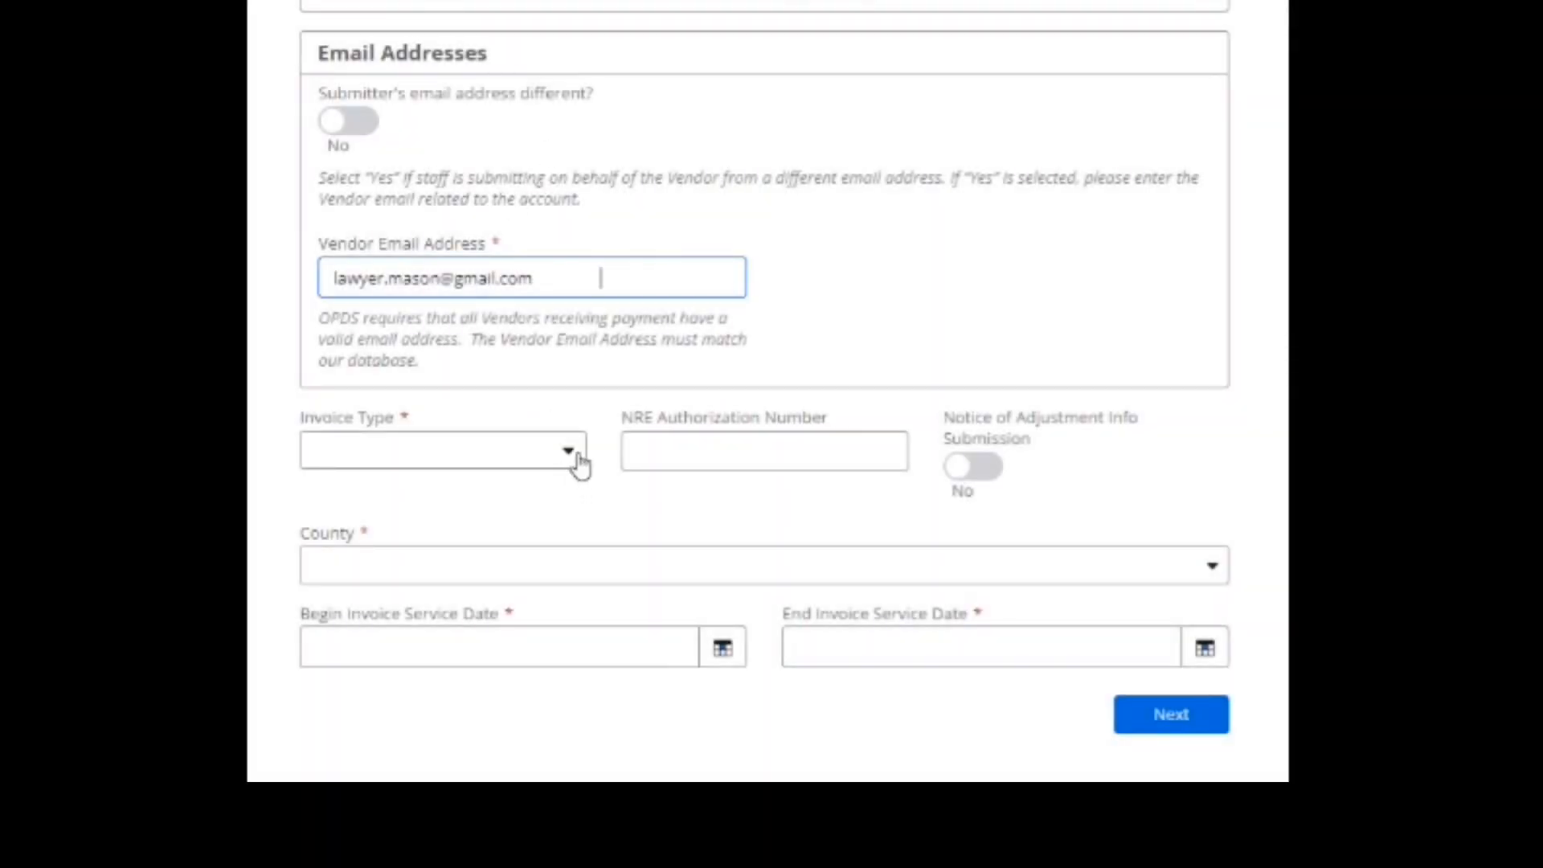
pyautogui.click(574, 455)
# Set the invoice type to Routine and the county to Baker.
pyautogui.click(486, 498)
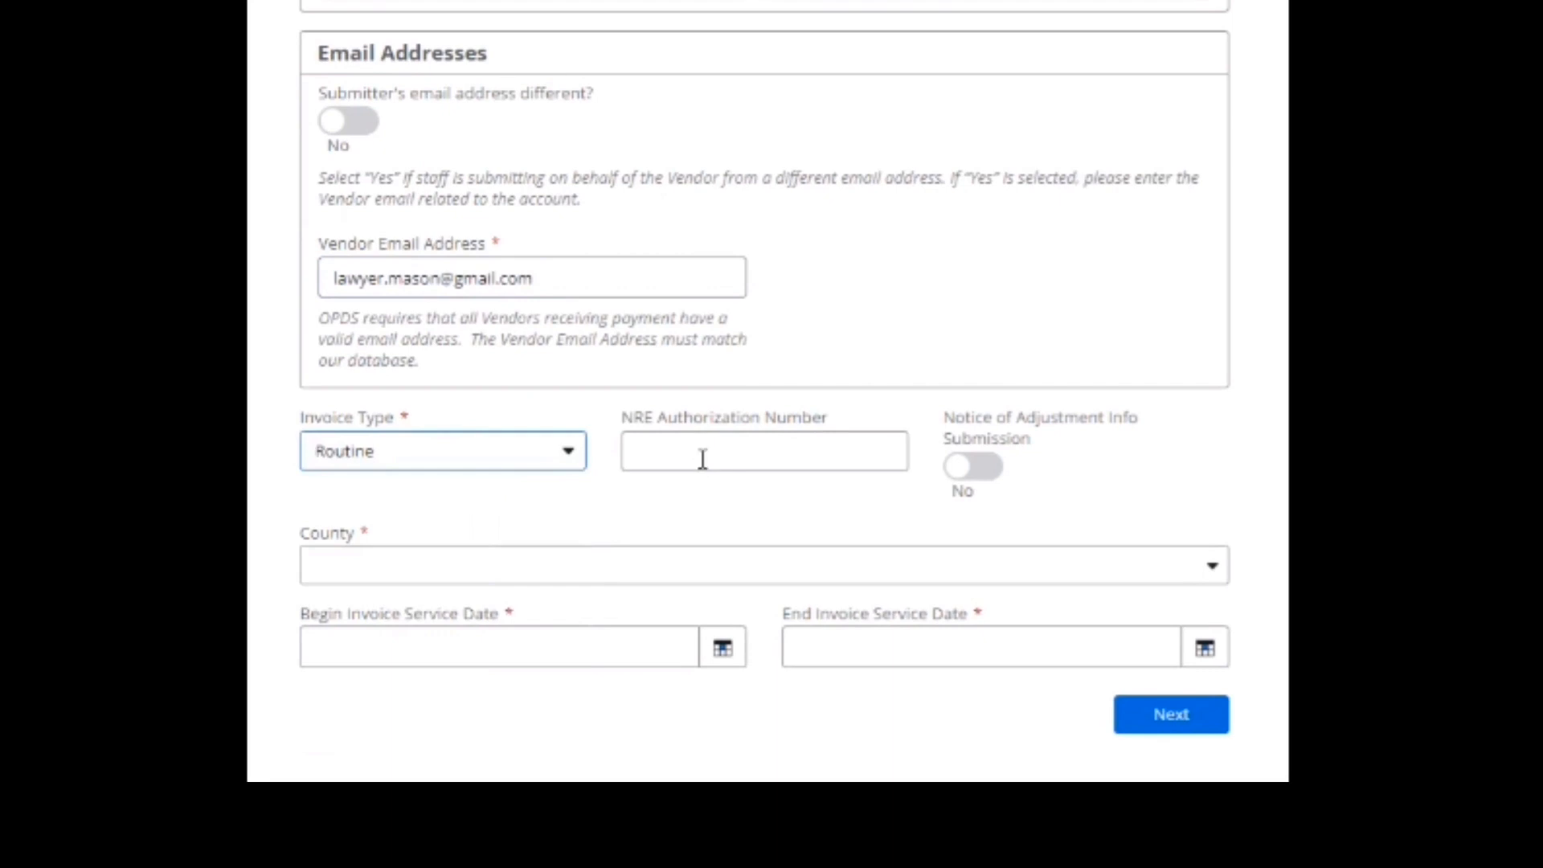
pyautogui.click(786, 572)
pyautogui.click(740, 616)
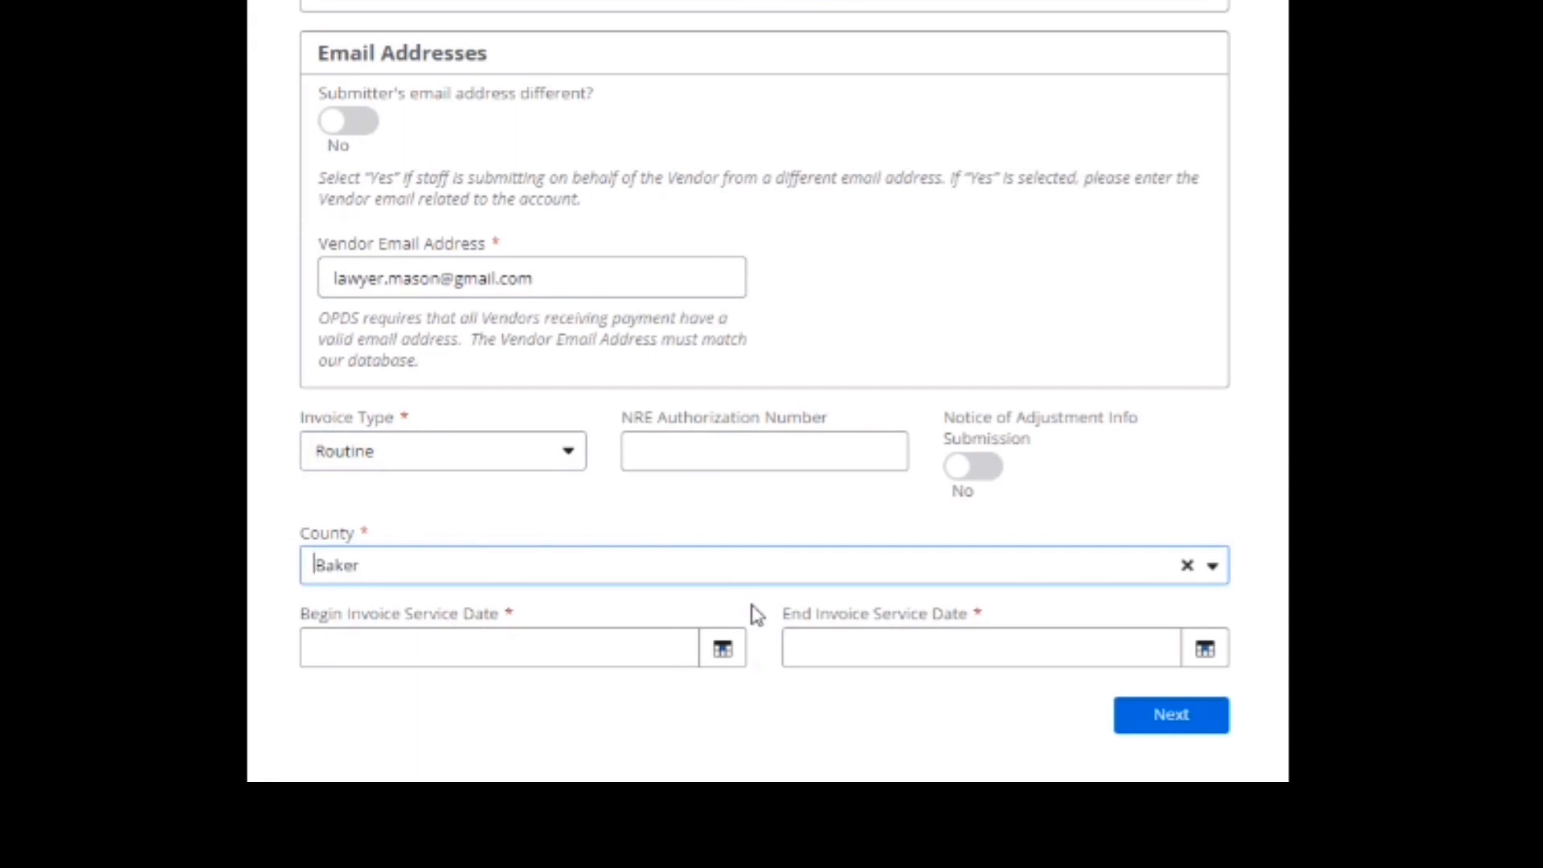
# Set the service period from Oct 1, 2021 to Oct 31, 2021.
pyautogui.click(653, 645)
pyautogui.click(409, 227)
pyautogui.click(409, 227)
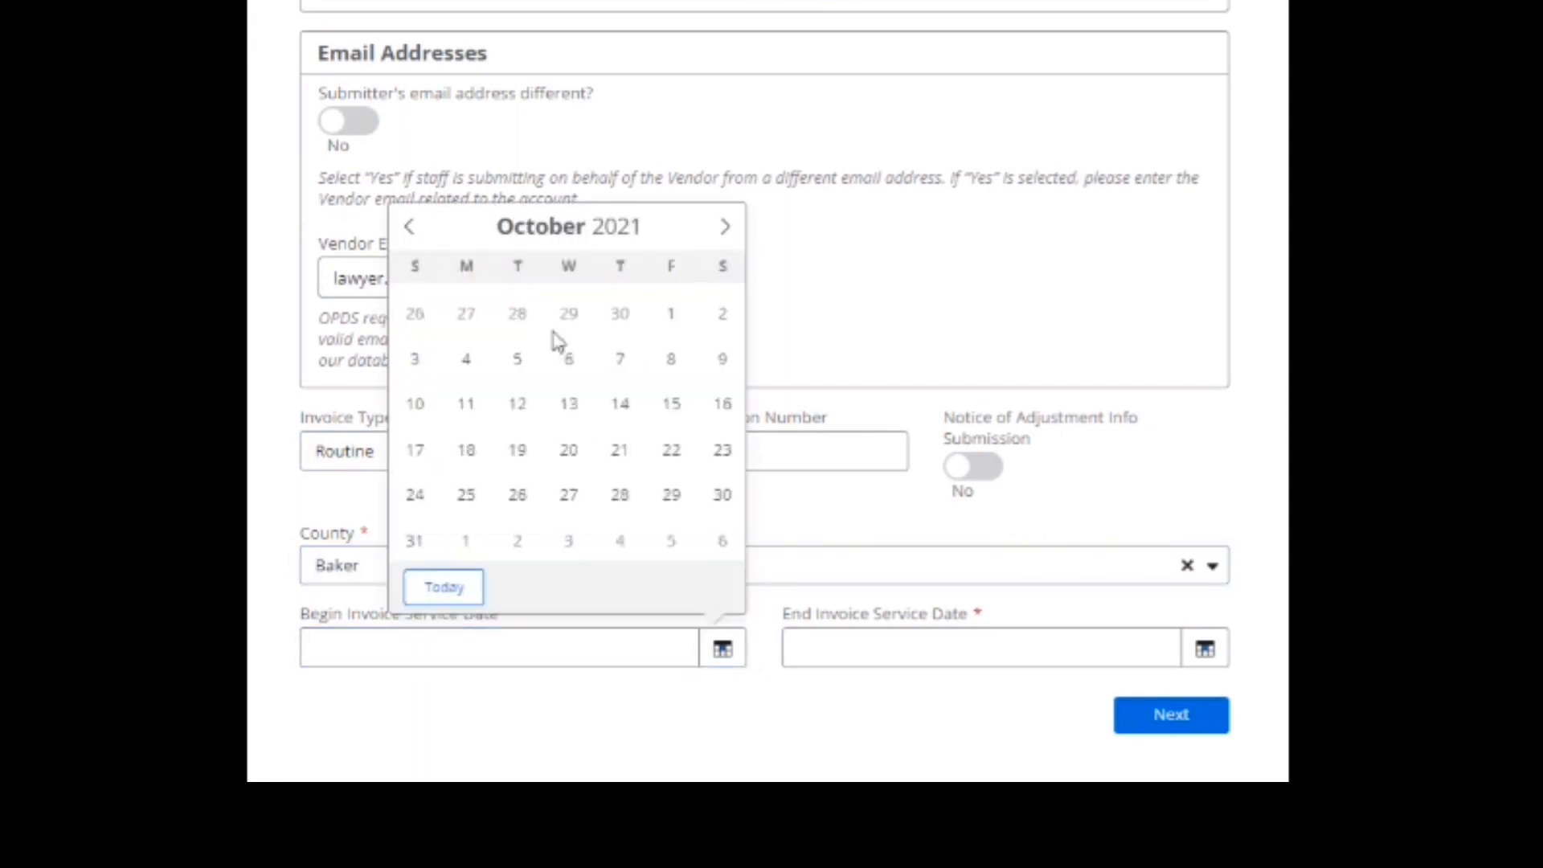
pyautogui.click(669, 315)
pyautogui.click(856, 655)
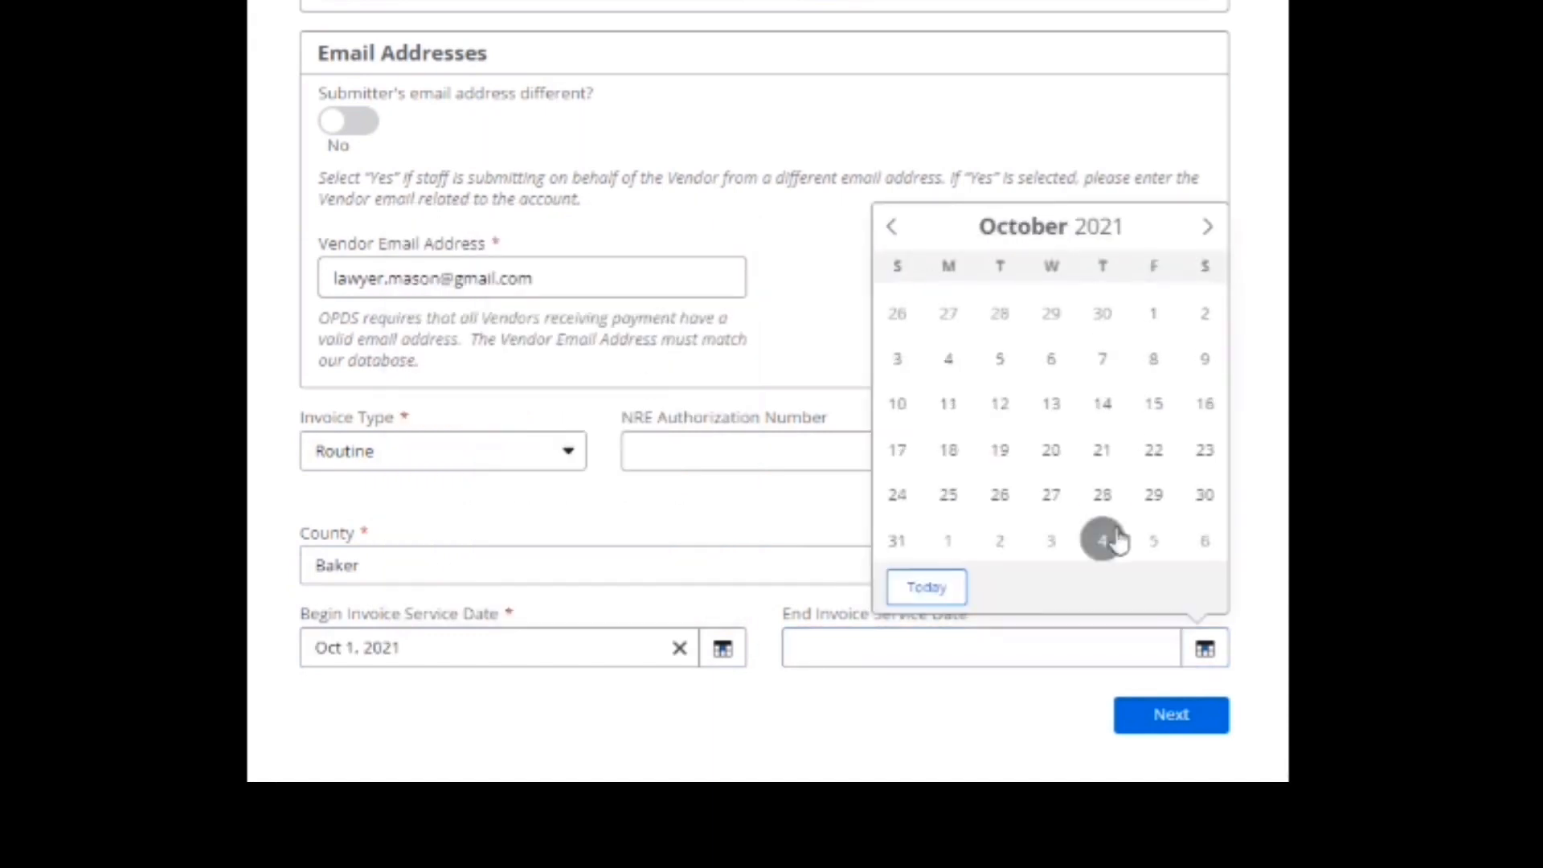
pyautogui.click(901, 541)
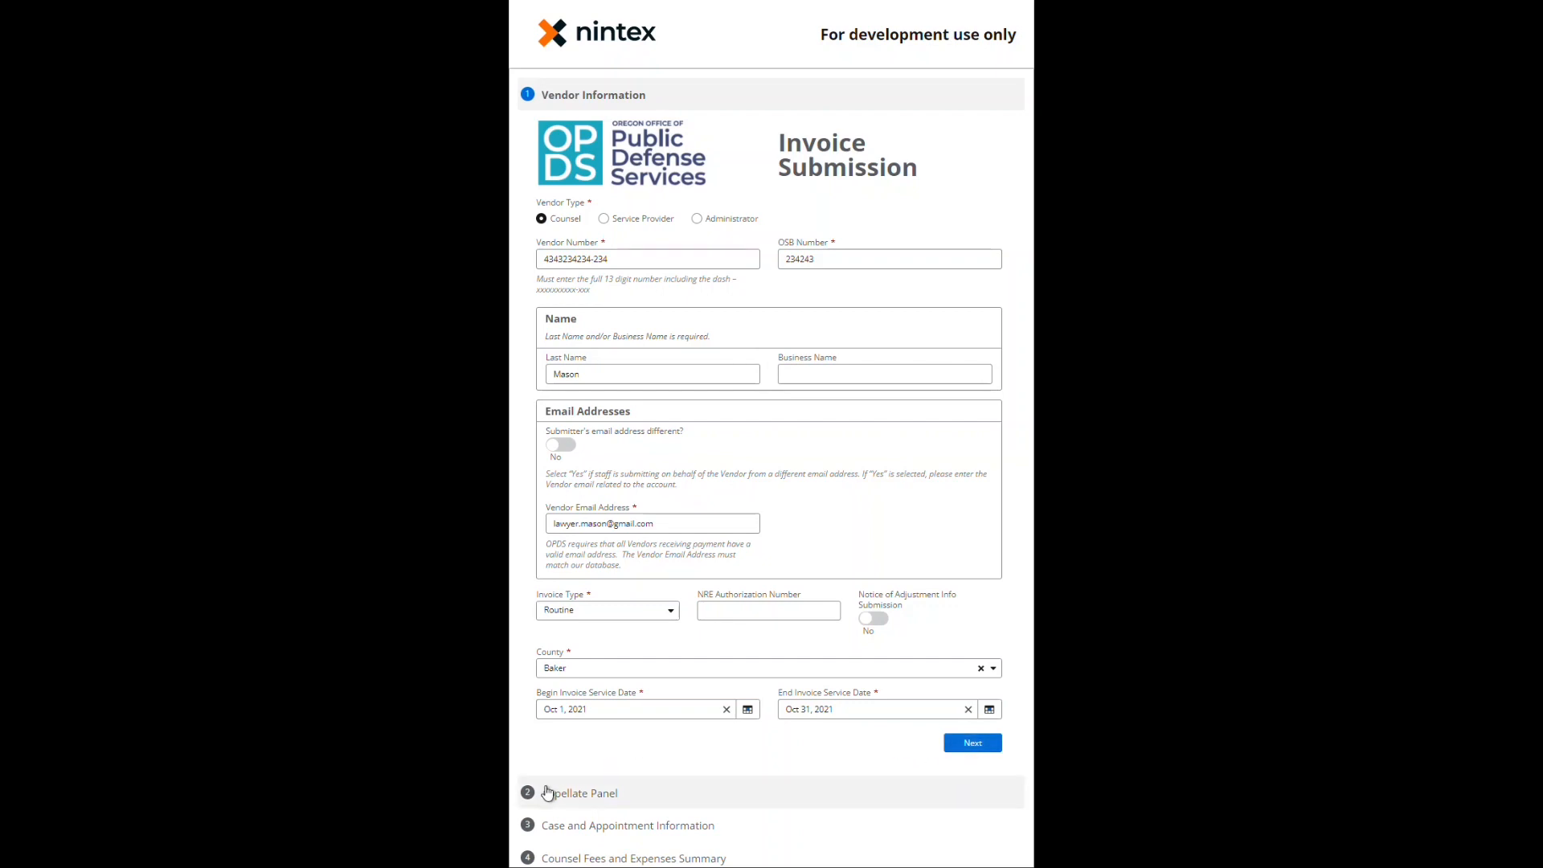
# In Case and Appointment Information, set the case type to BFEL.
pyautogui.click(571, 827)
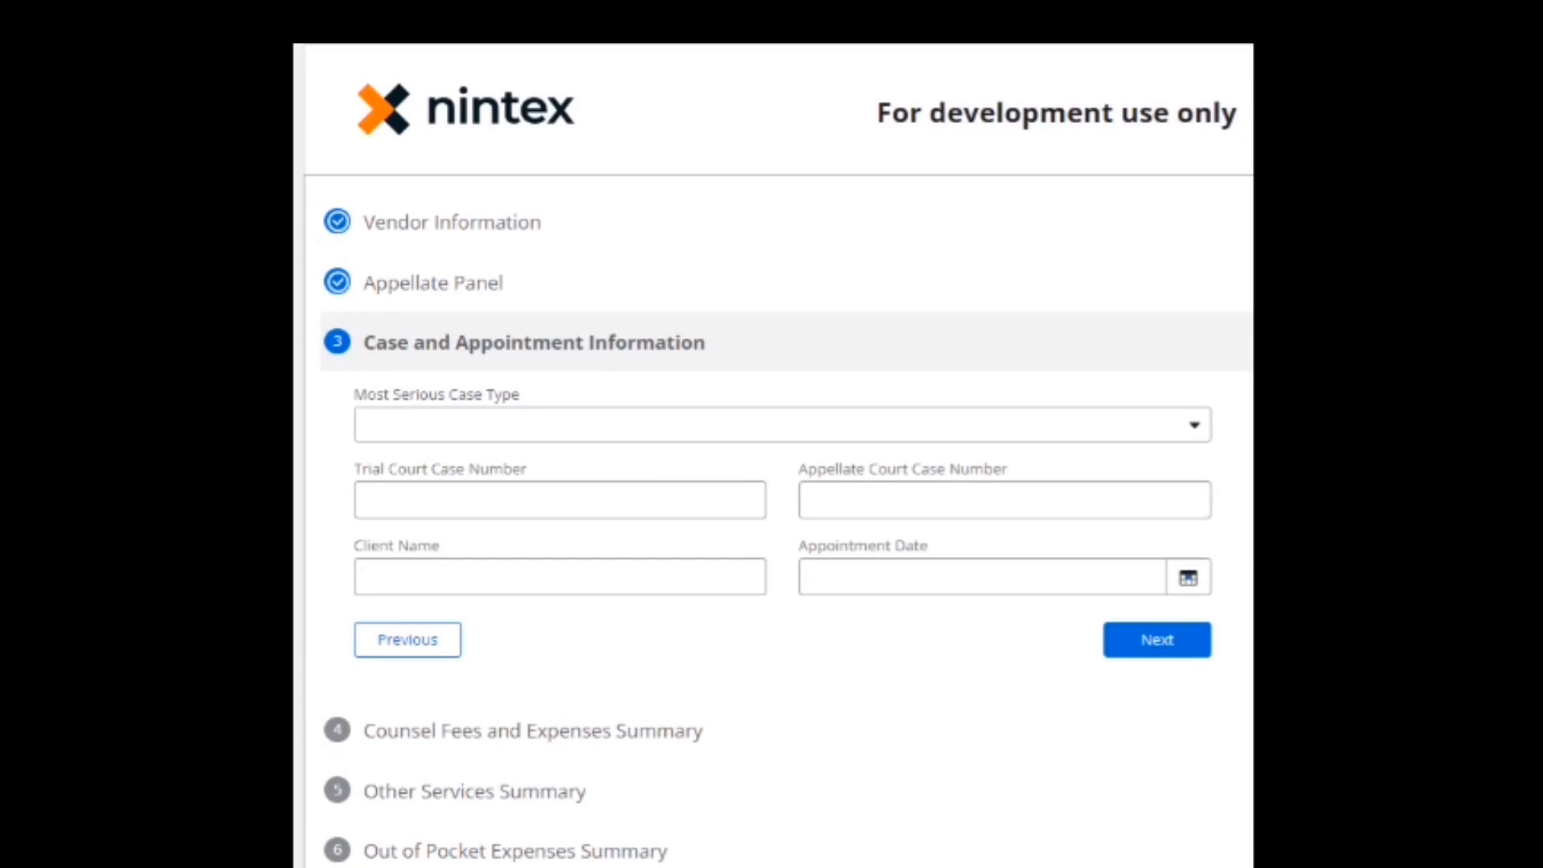
pyautogui.click(552, 426)
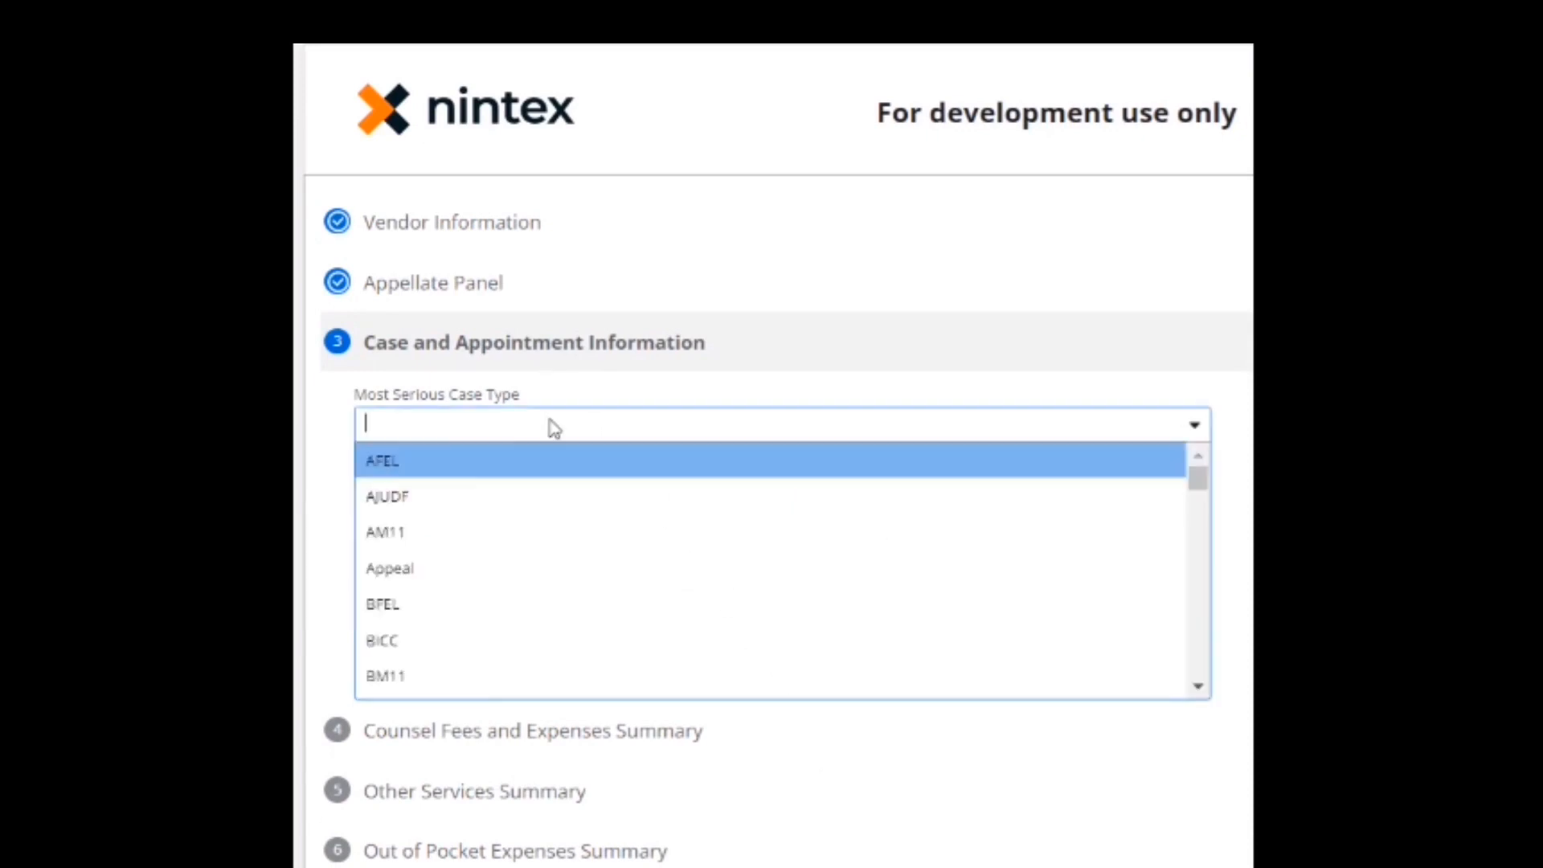
pyautogui.write('bf')
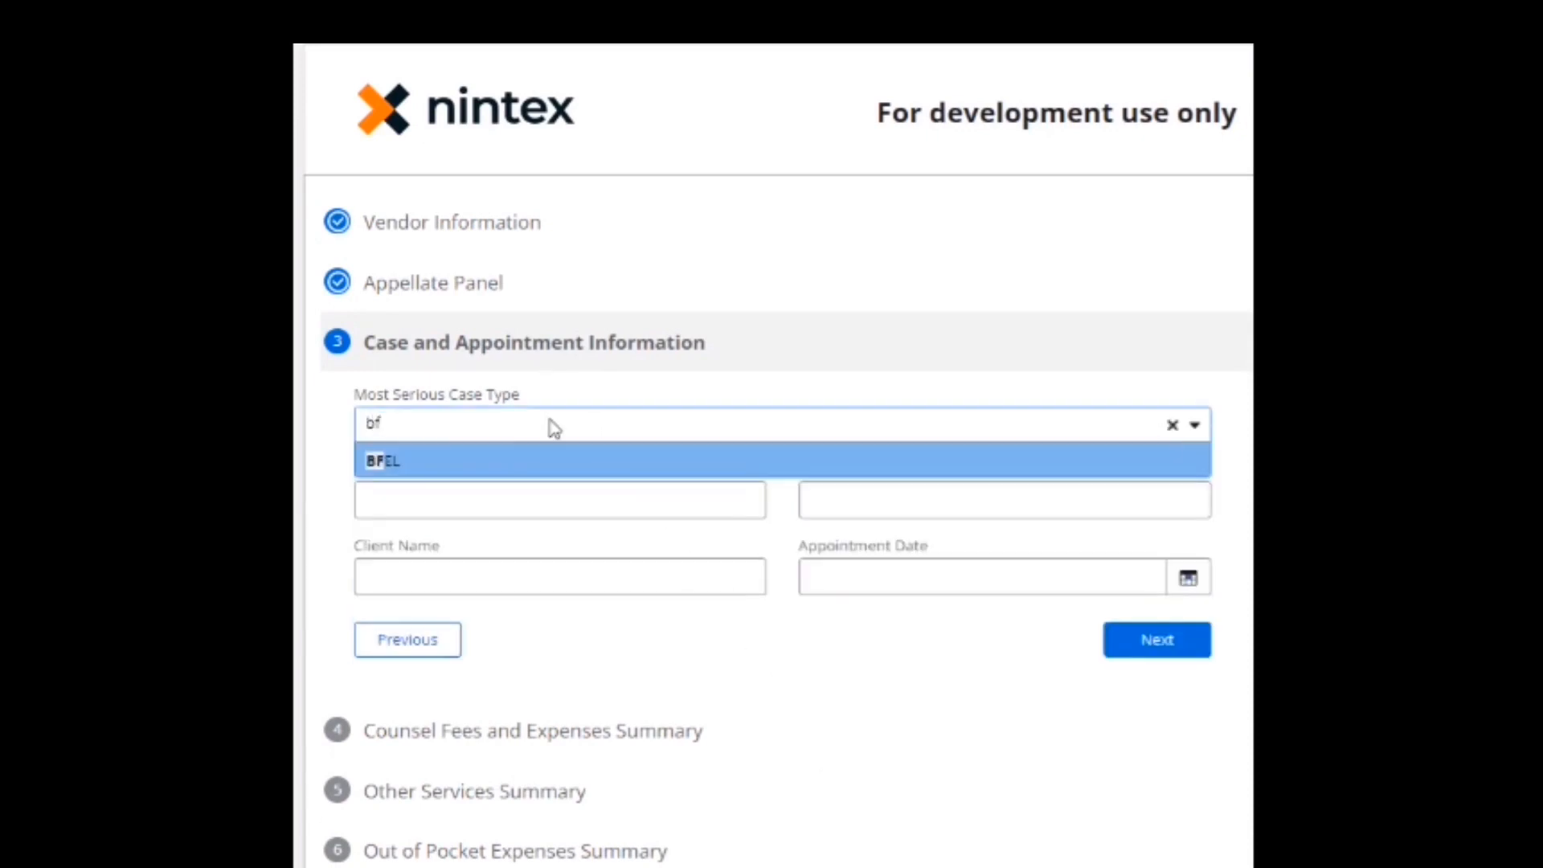
pyautogui.click(502, 461)
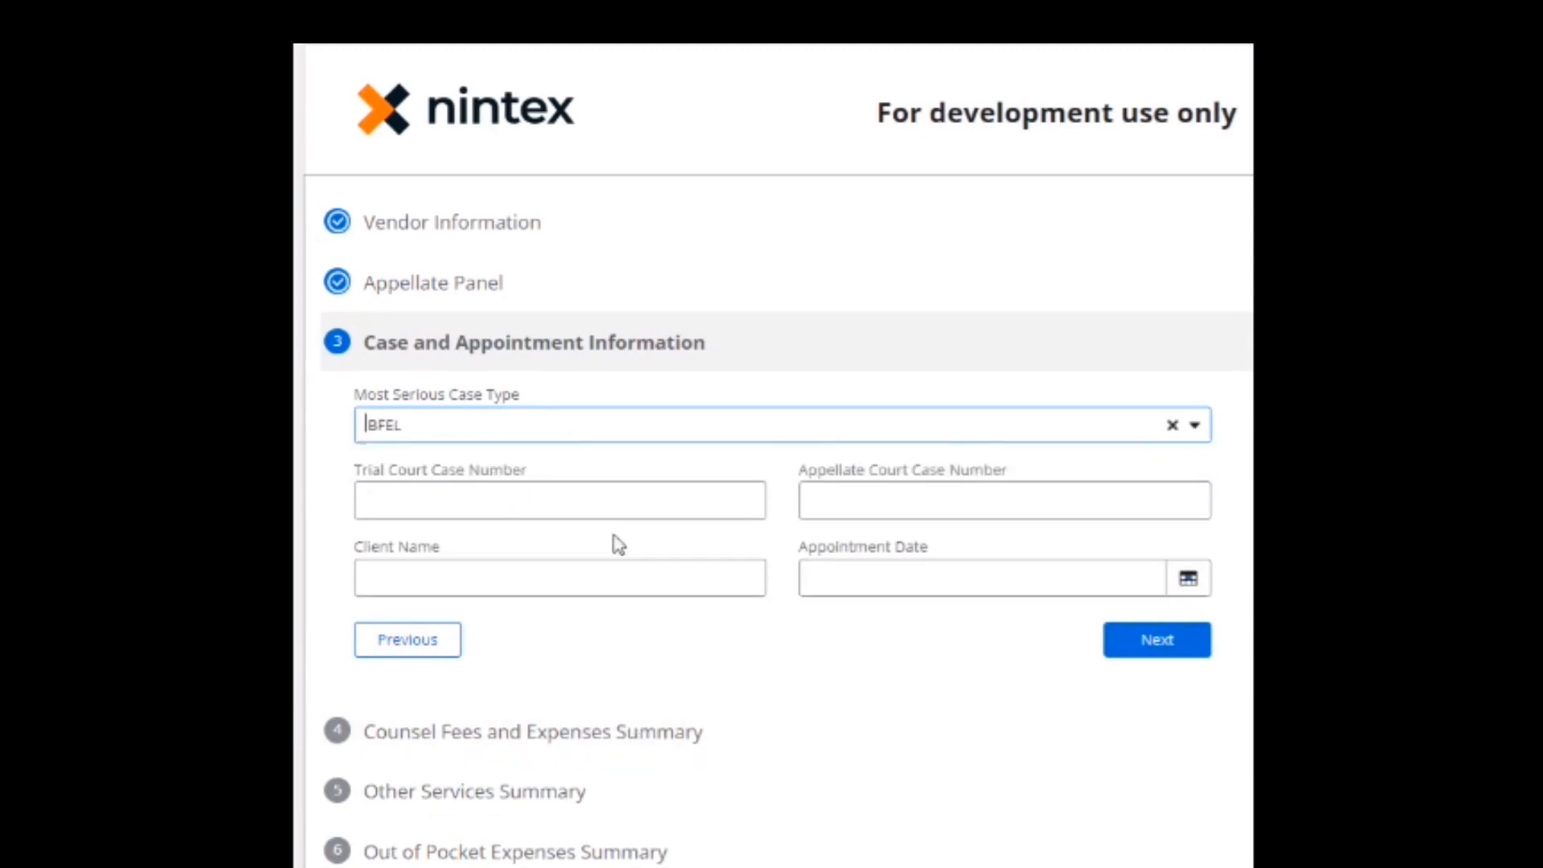
# Enter trial court case 99c99999, the client's name, and a May 12, 2021 appointment date.
pyautogui.click(614, 500)
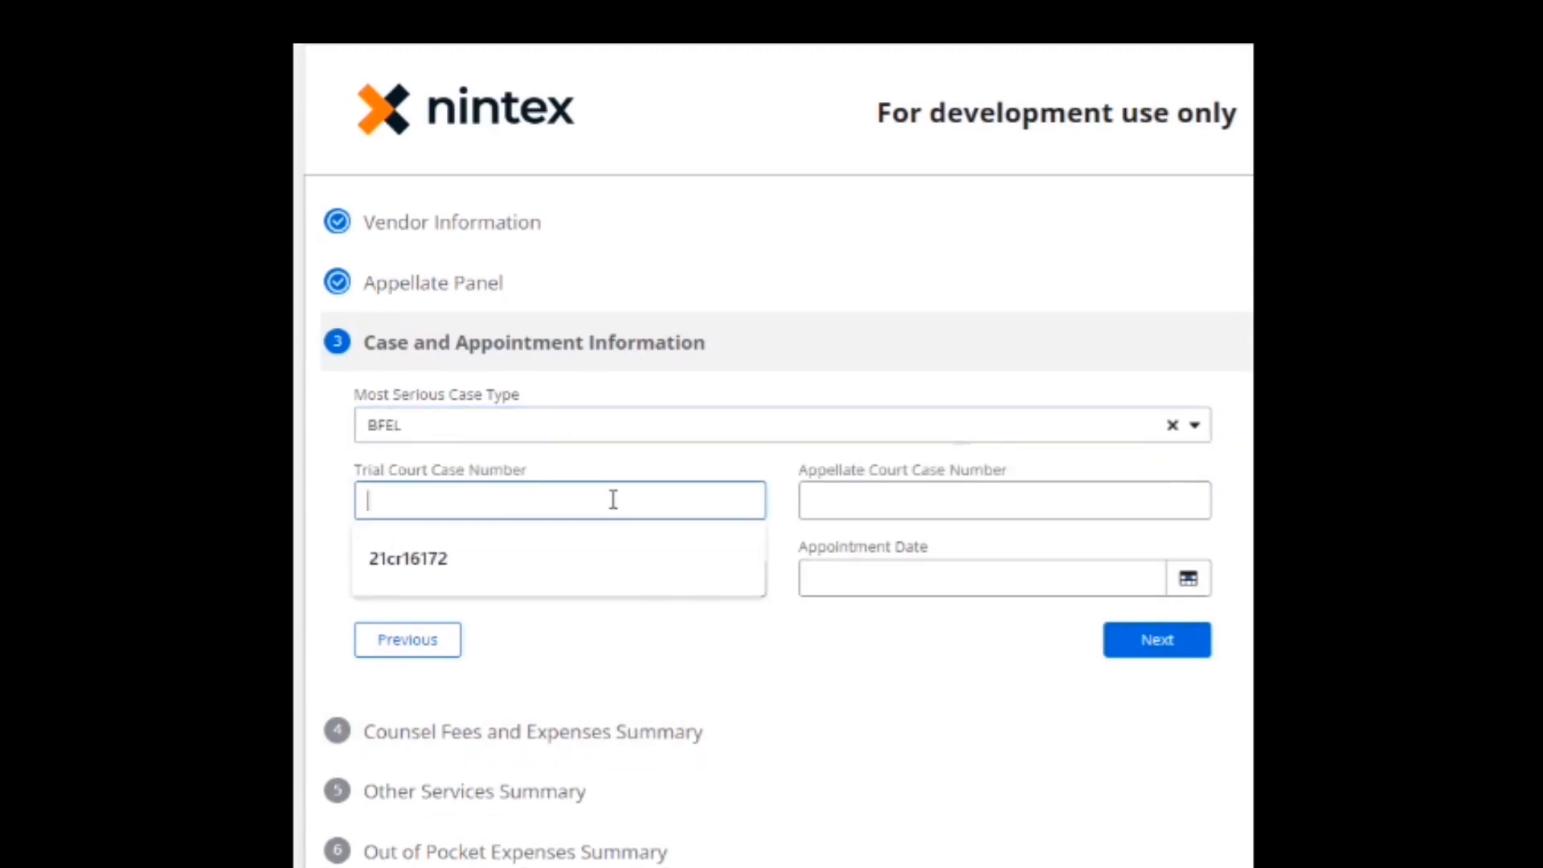
pyautogui.write('99')
pyautogui.write('c99999')
pyautogui.press('Tab')
pyautogui.press('Tab')
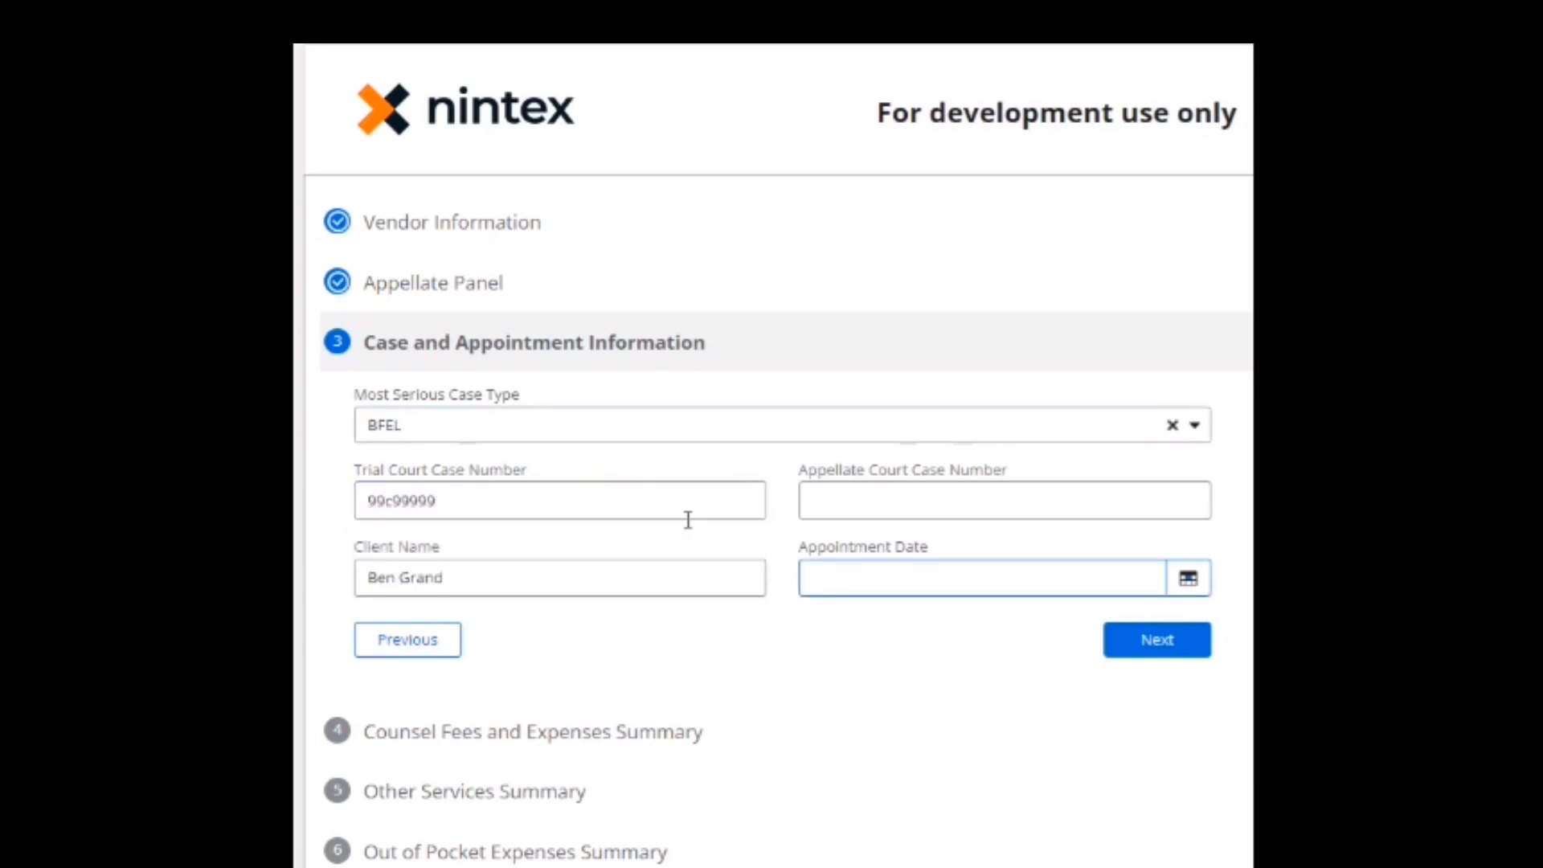
pyautogui.click(1188, 578)
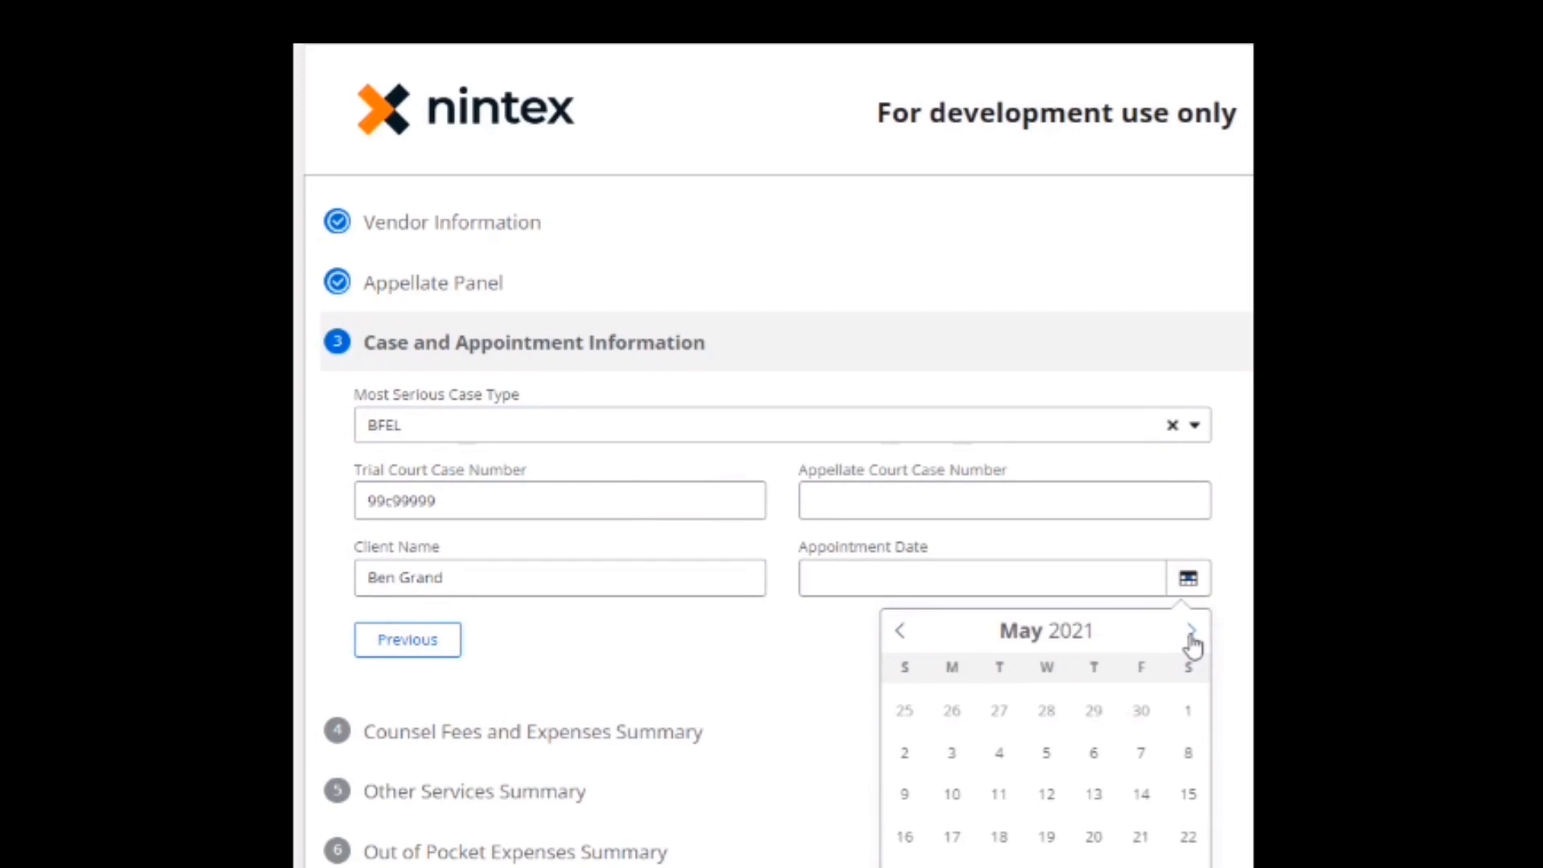
pyautogui.click(1047, 794)
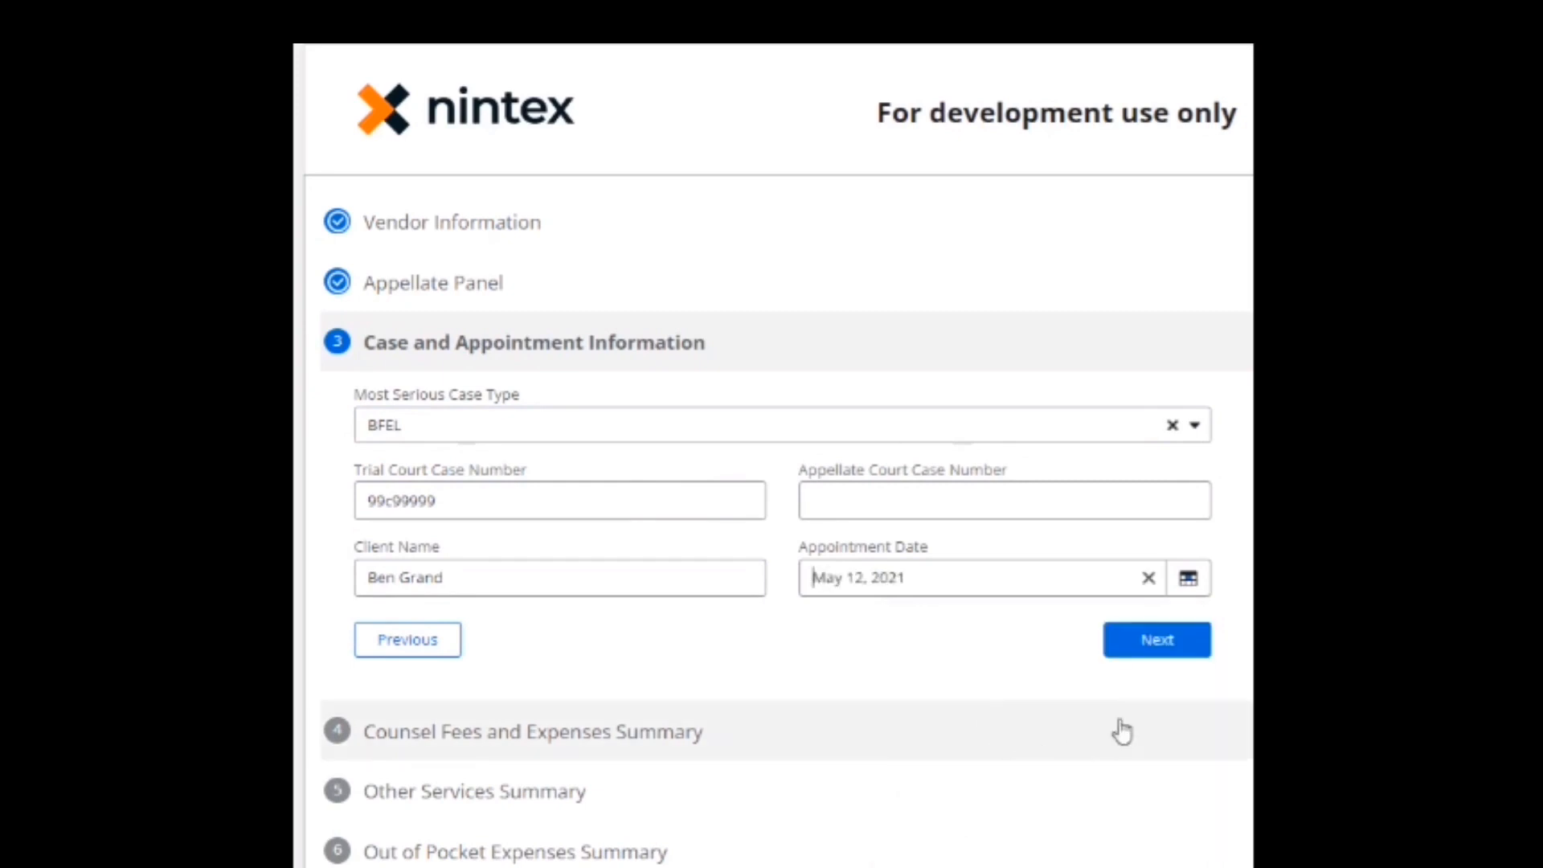
pyautogui.click(1113, 553)
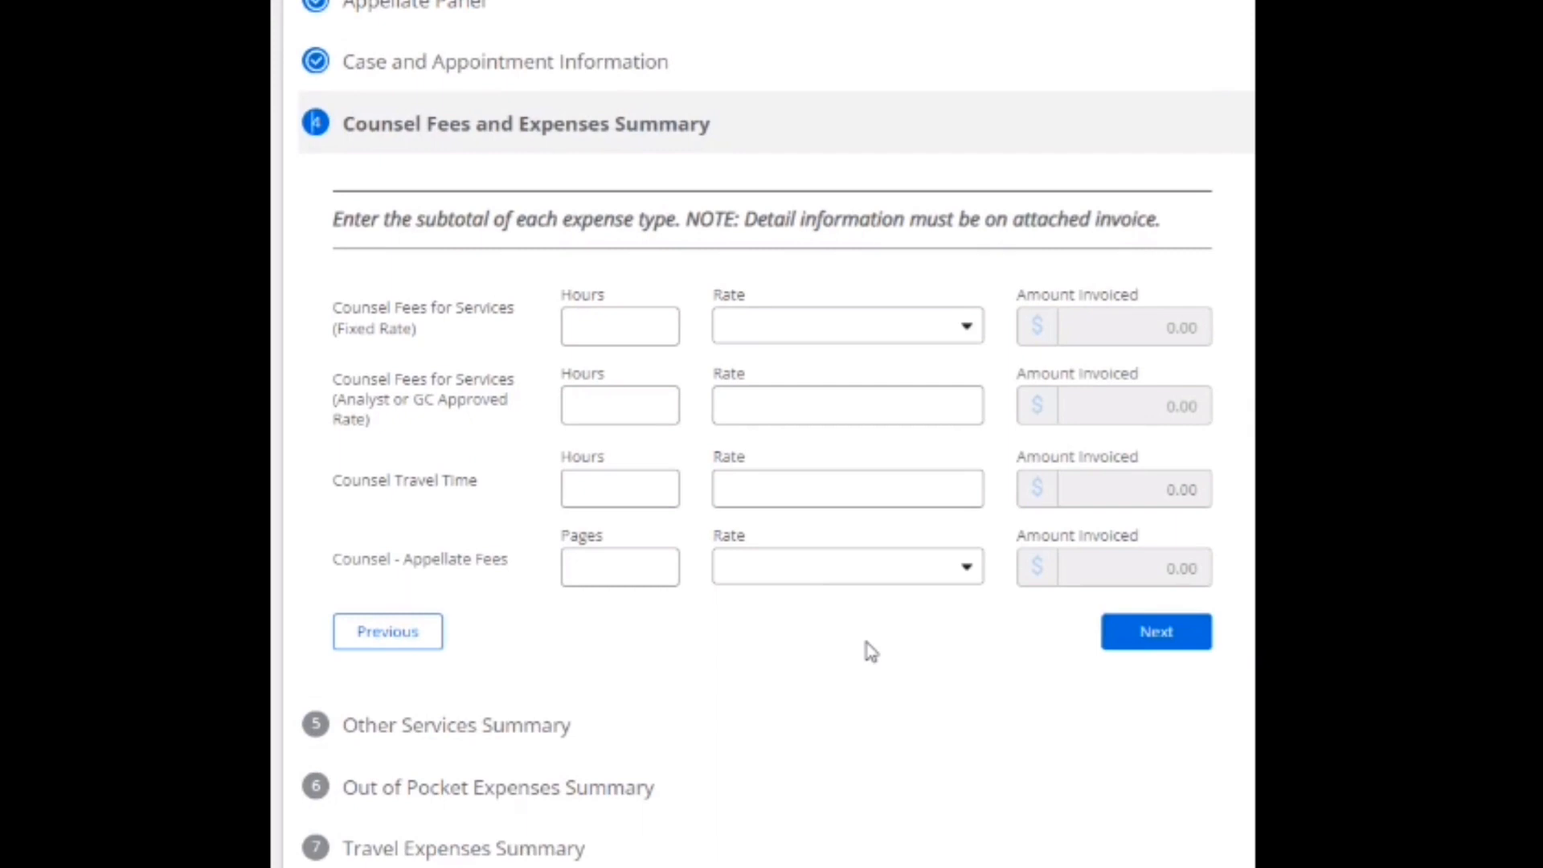
# Bill 45 fixed-rate hours at the Non Capital Case - $75 rate.
pyautogui.click(628, 329)
pyautogui.write('45')
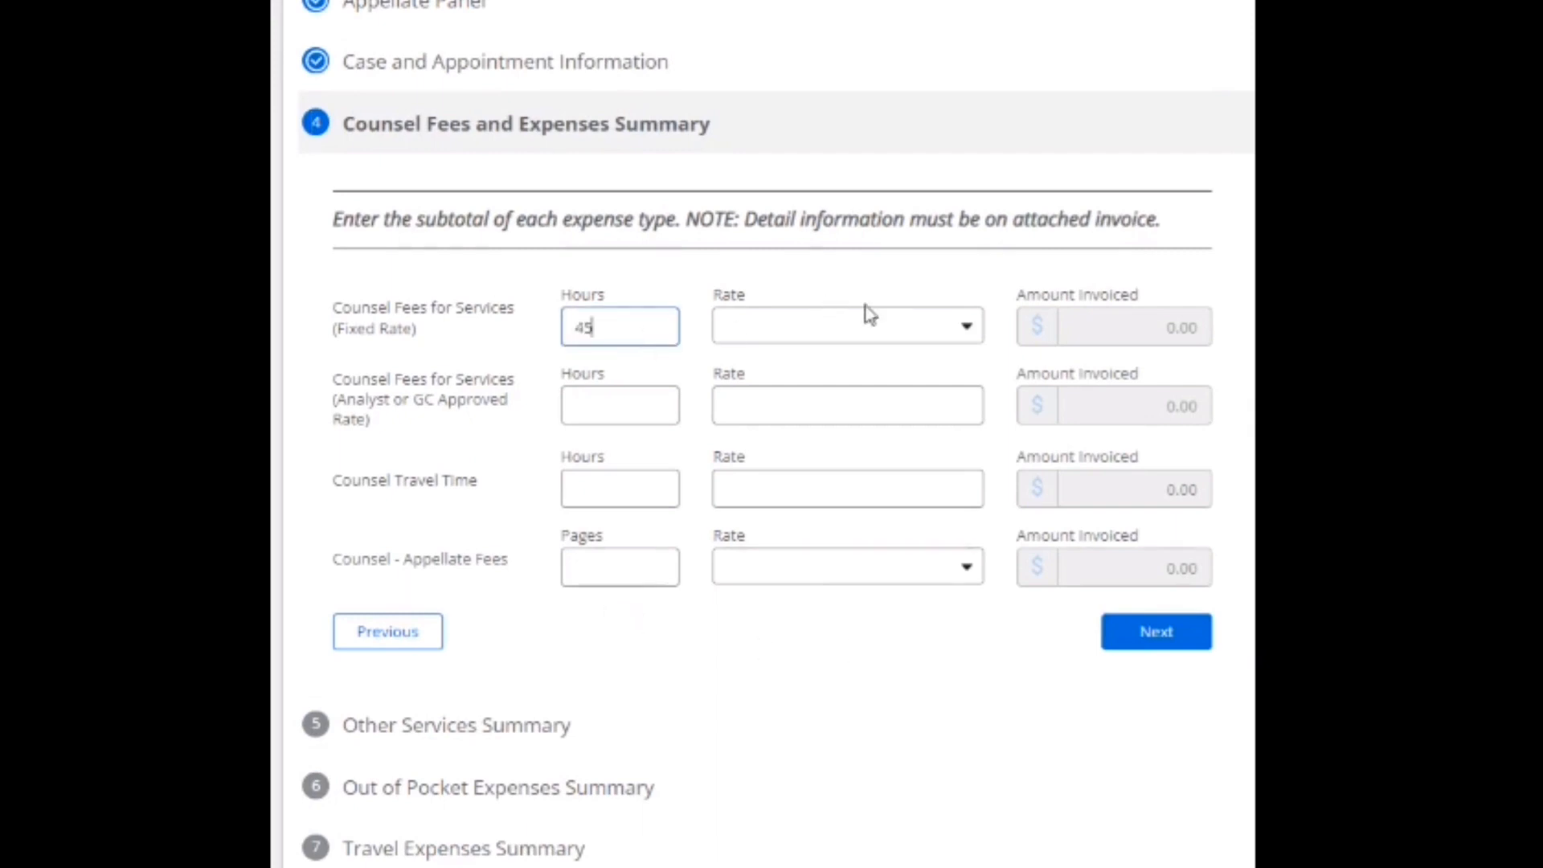
pyautogui.click(972, 327)
pyautogui.click(892, 364)
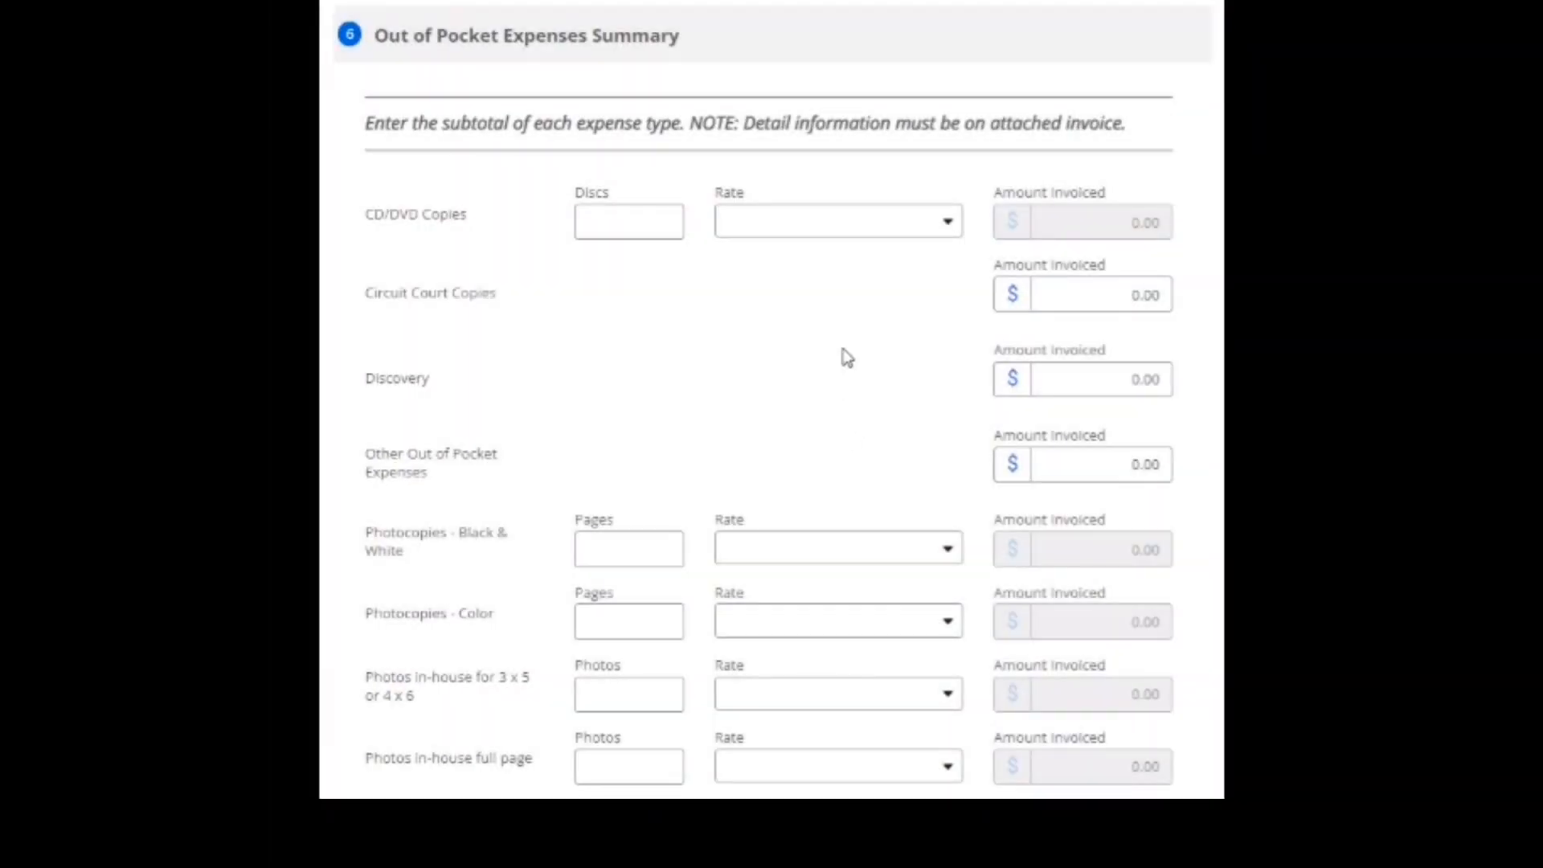
# Charge 5 CD/DVD discs at the $1.00/disc (Counsel) rate.
pyautogui.click(674, 230)
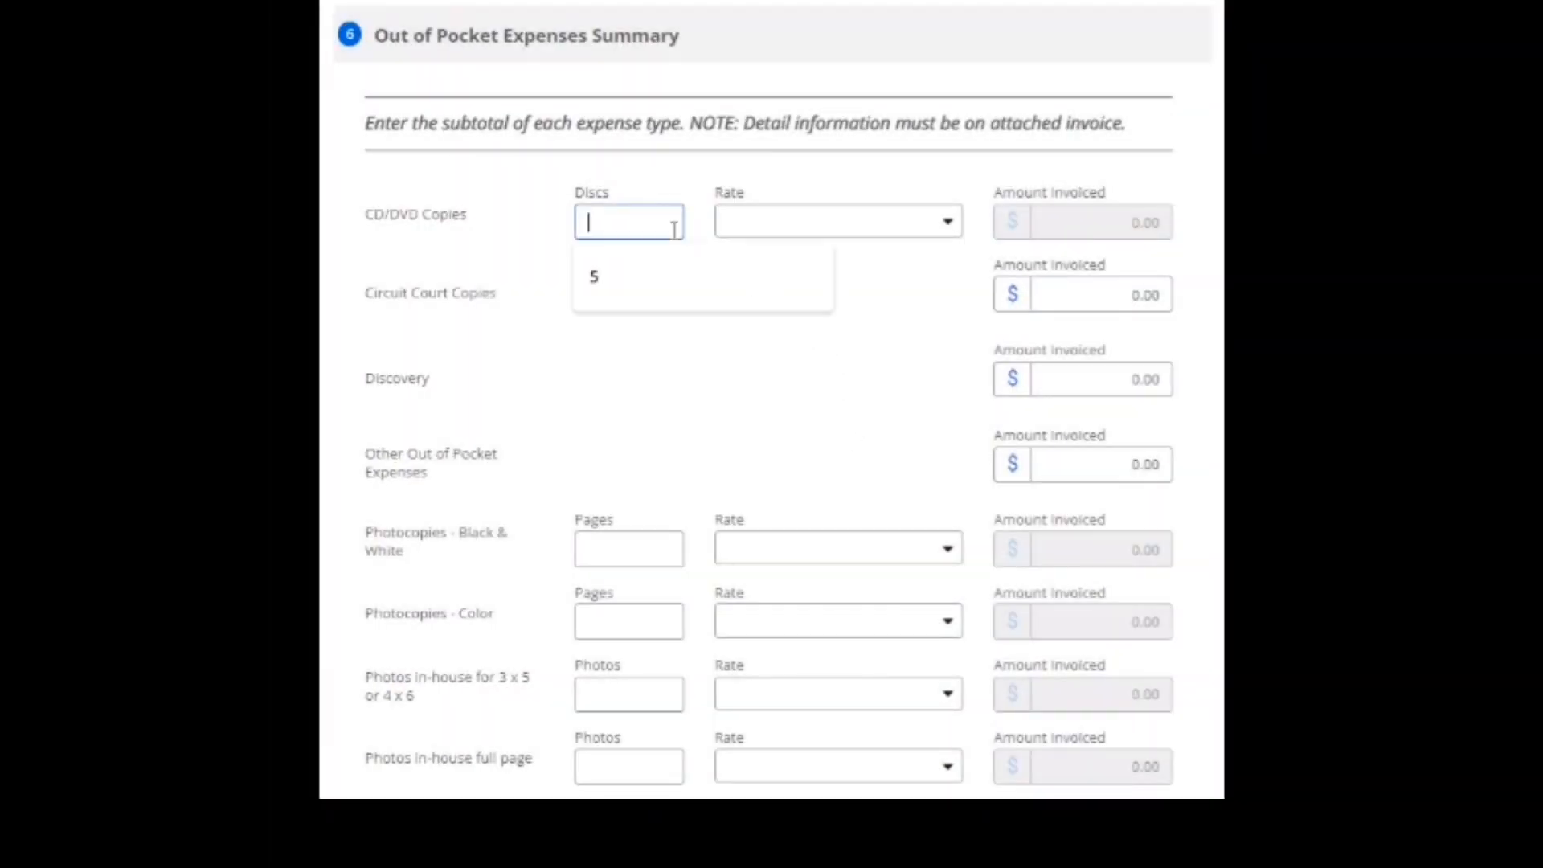
pyautogui.click(634, 288)
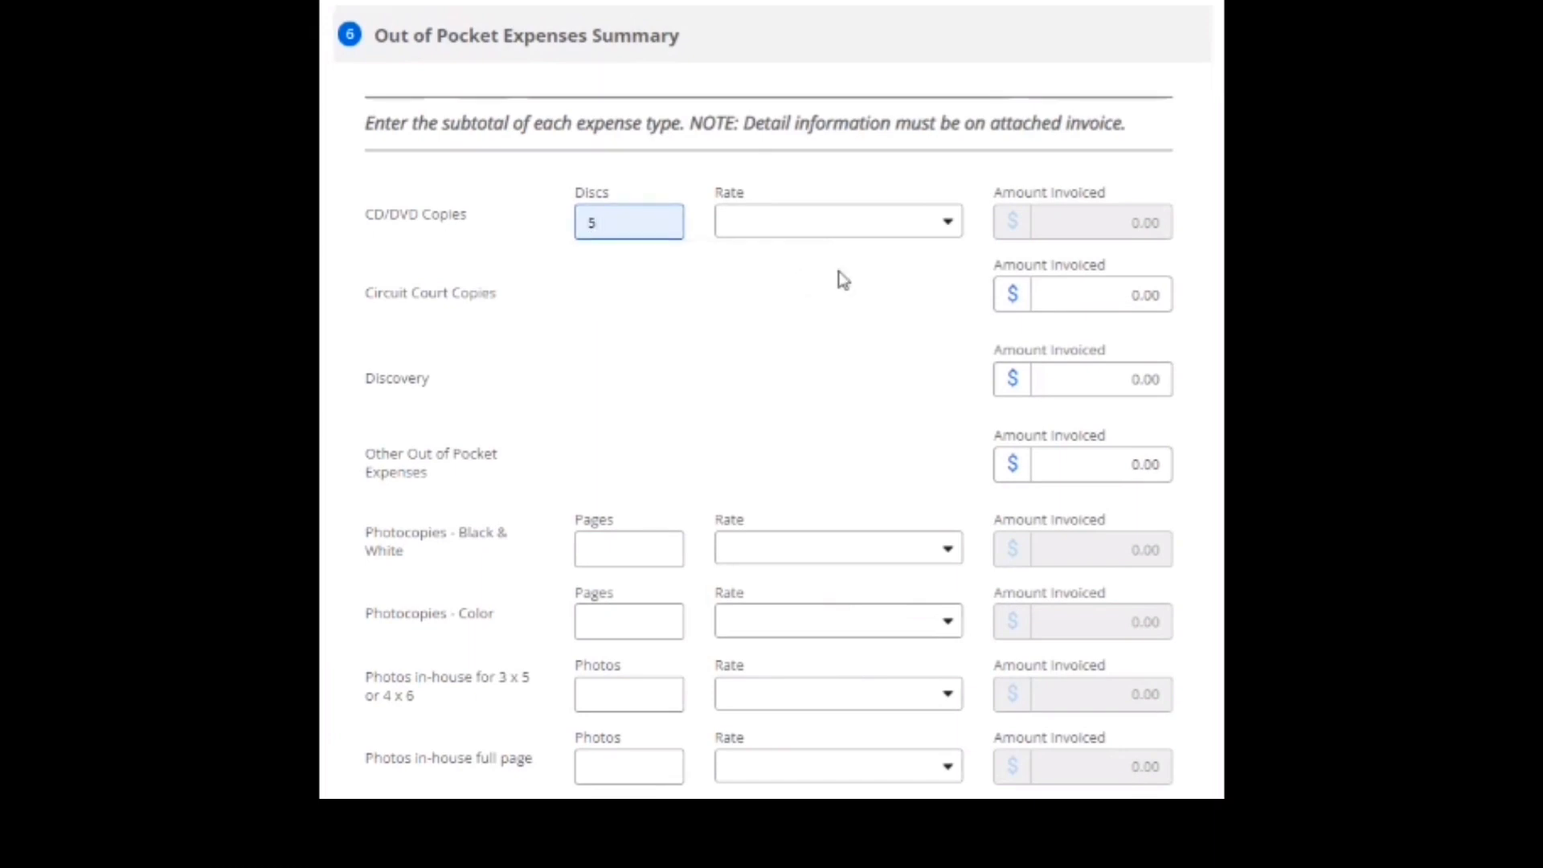
pyautogui.click(924, 225)
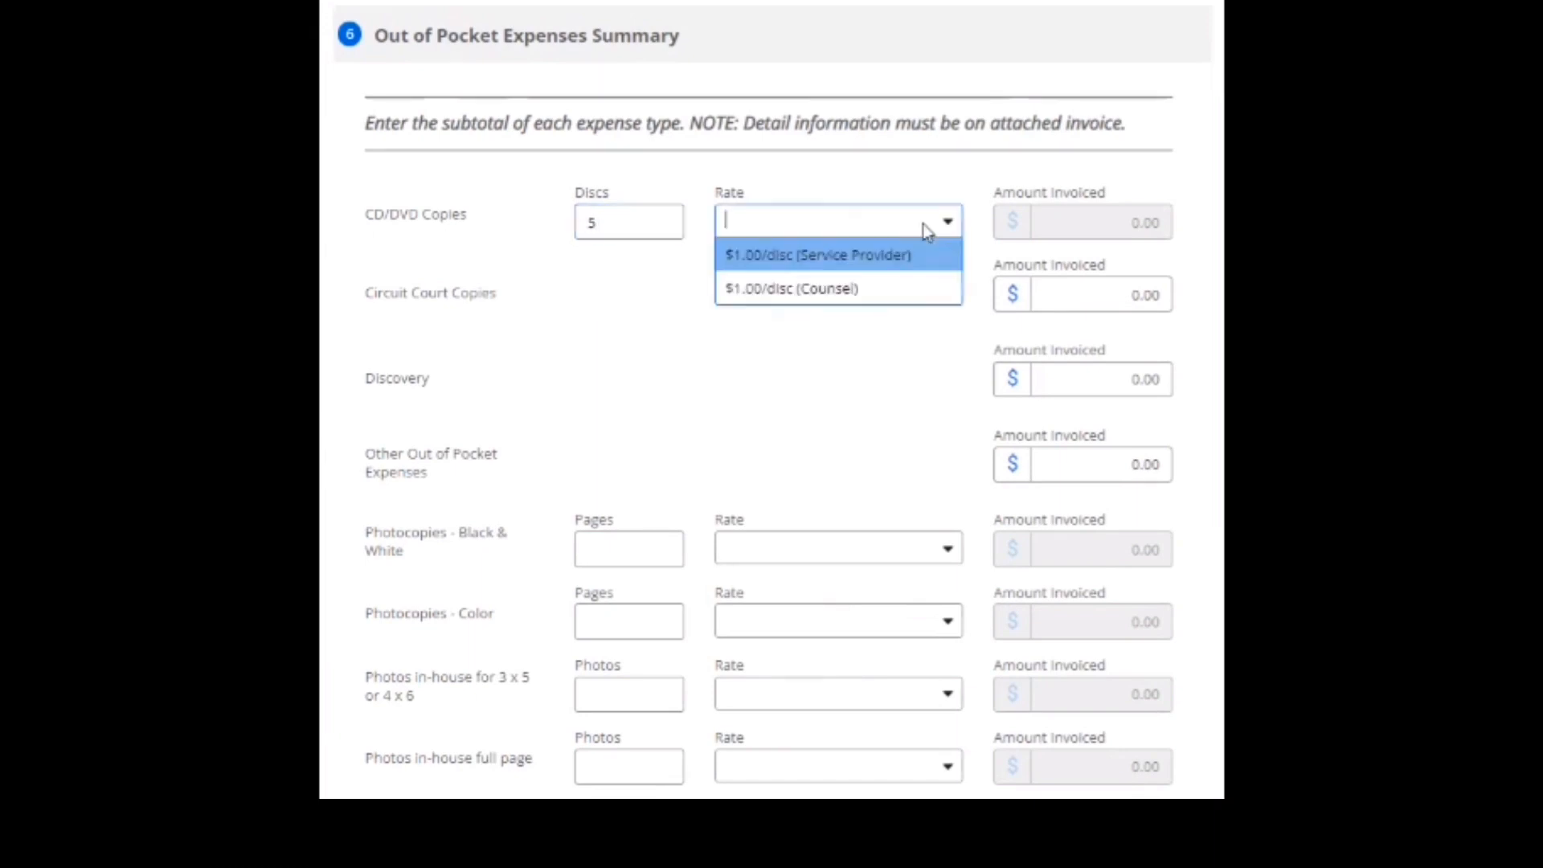
pyautogui.click(816, 293)
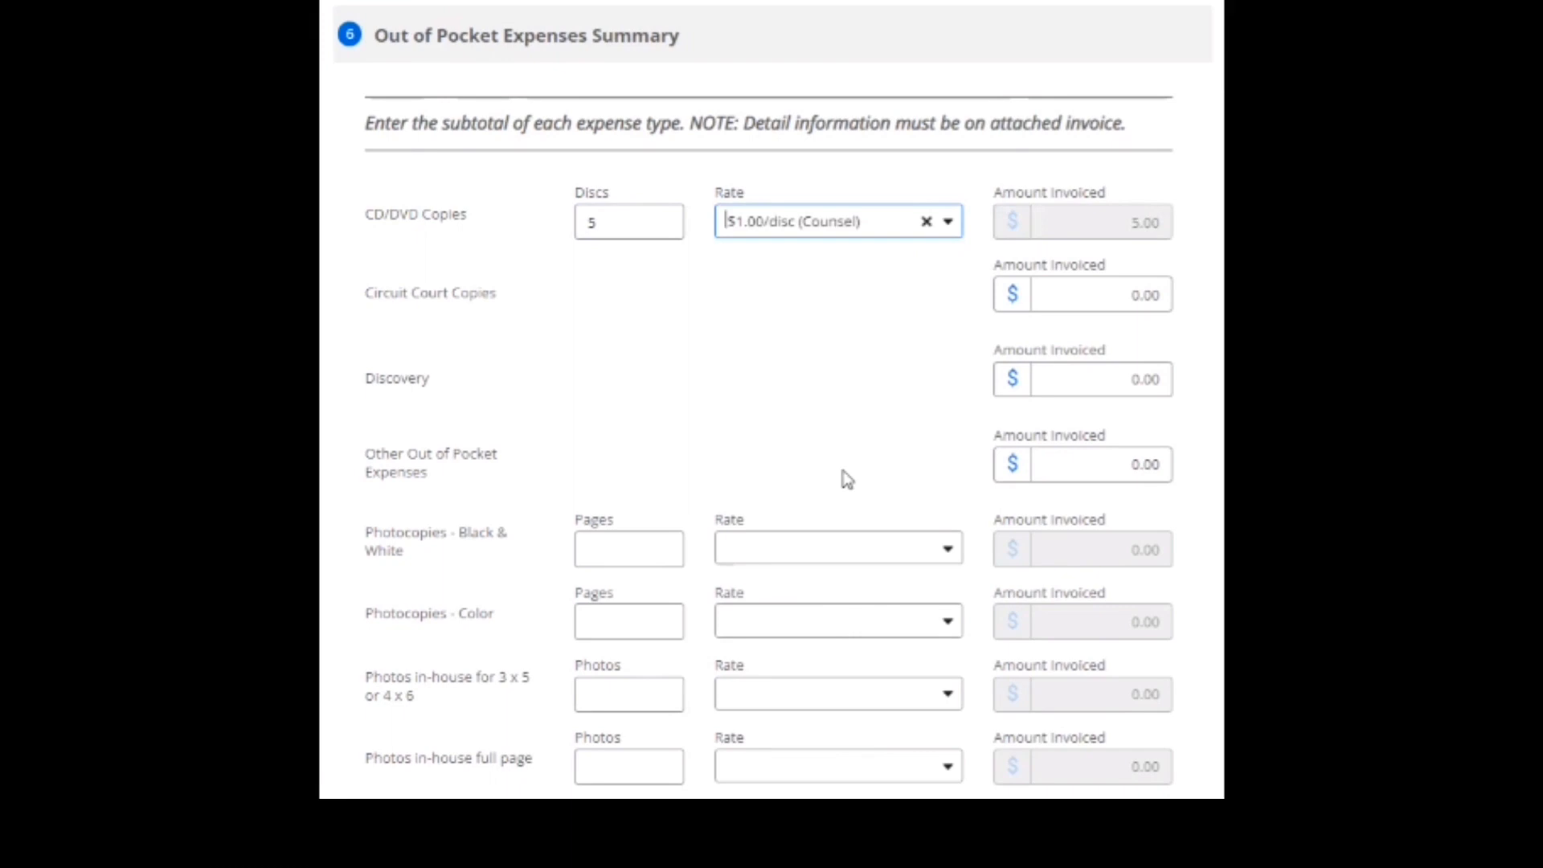
pyautogui.scroll(-5, 984, 627)
pyautogui.scroll(-1, 985, 627)
pyautogui.click(1120, 678)
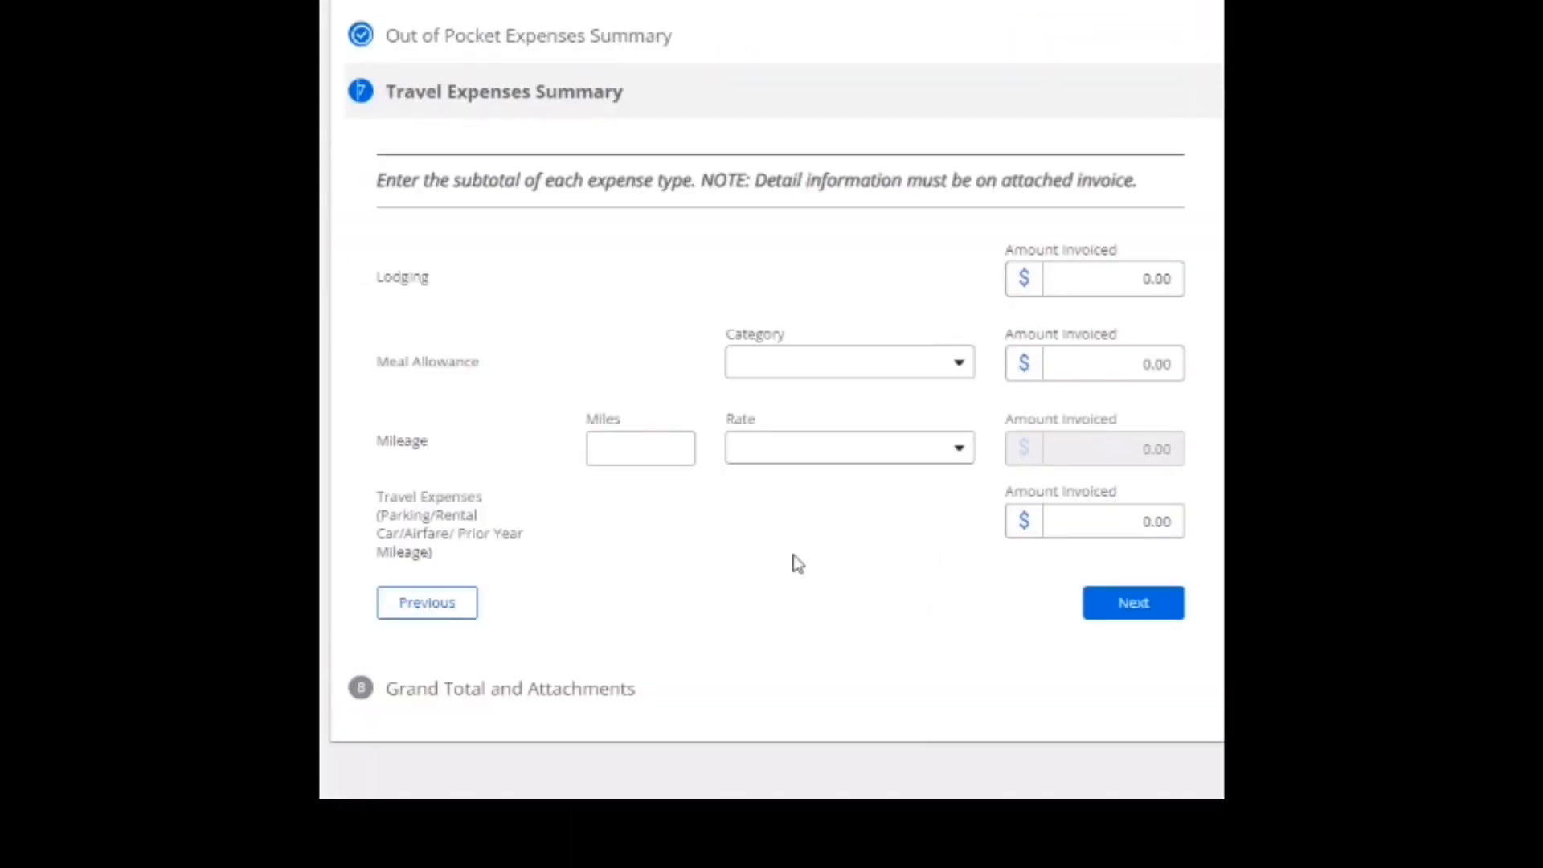
# Claim 41 miles at 2021 - $0.560/mile, then choose a file to attach on the Grand Total page.
pyautogui.click(633, 450)
pyautogui.write('41')
pyautogui.click(925, 456)
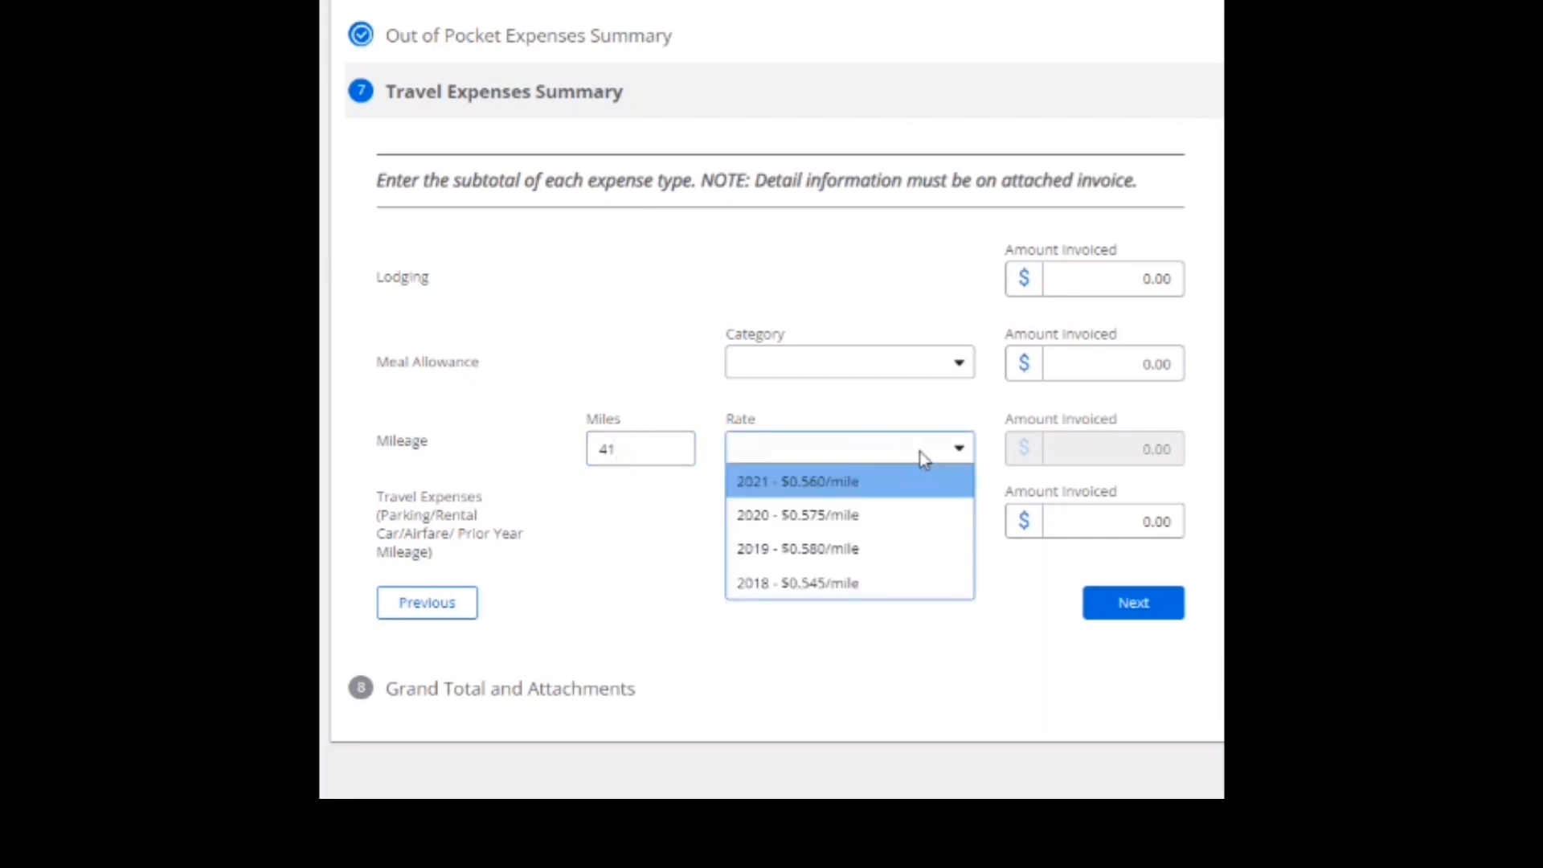
pyautogui.click(923, 483)
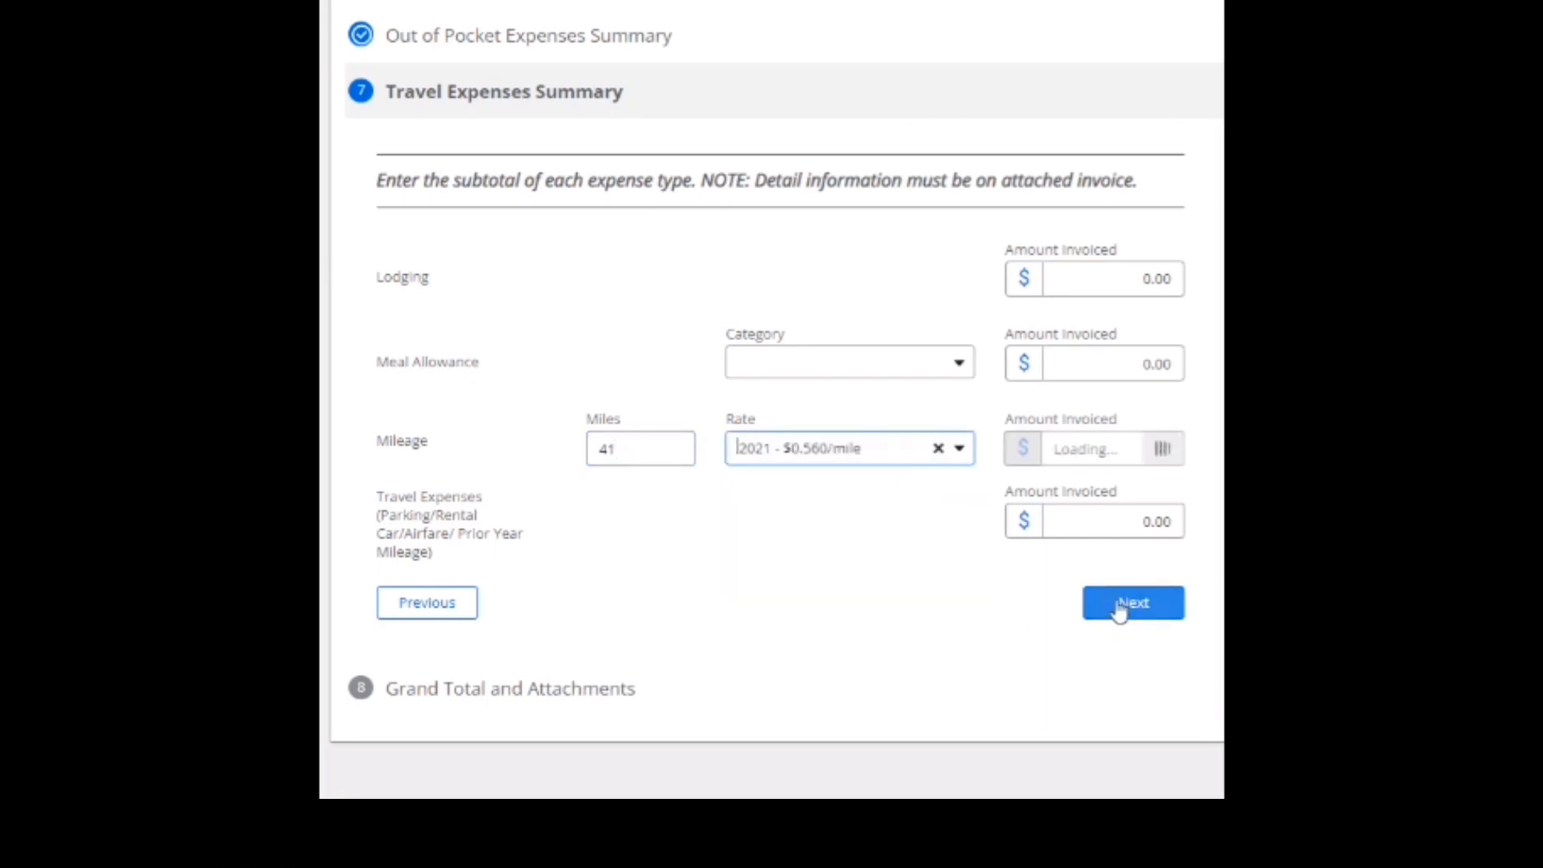
pyautogui.click(1119, 609)
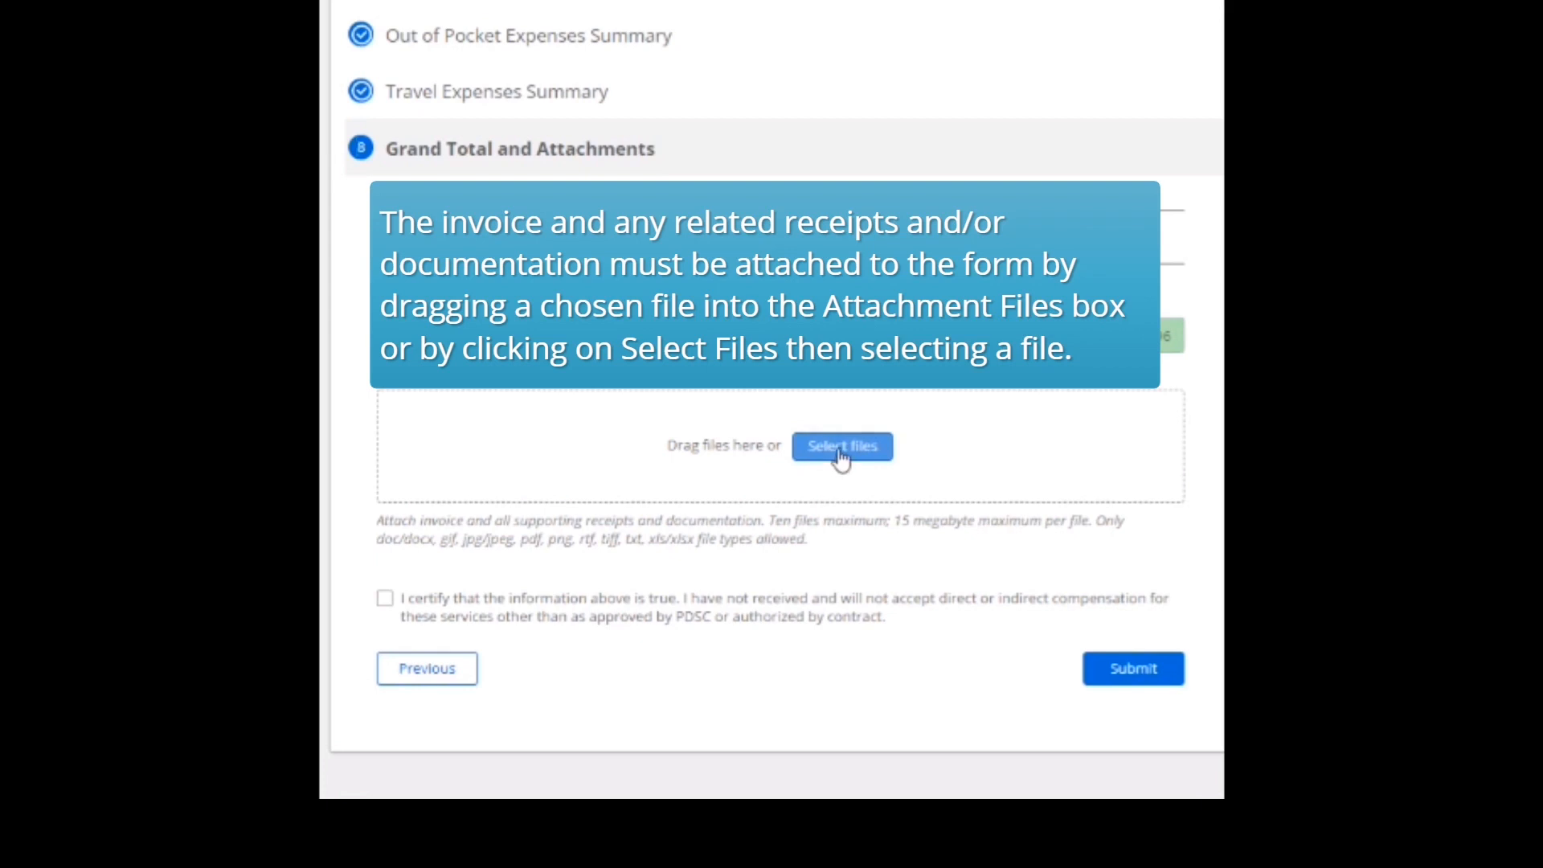
pyautogui.click(839, 464)
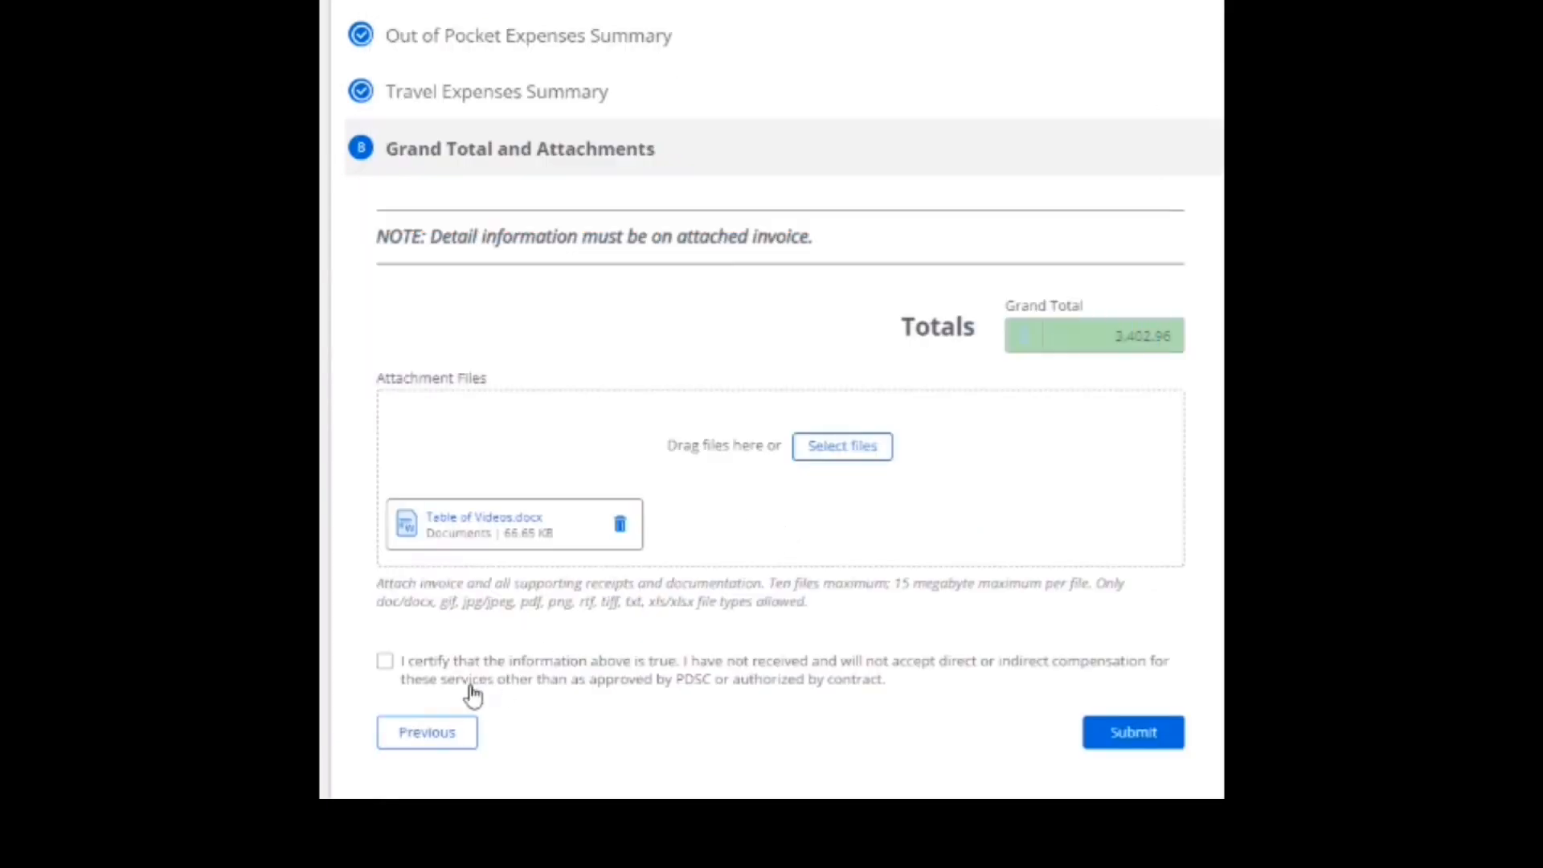
# Tick the certification checkbox confirming the invoice information is true.
pyautogui.click(385, 662)
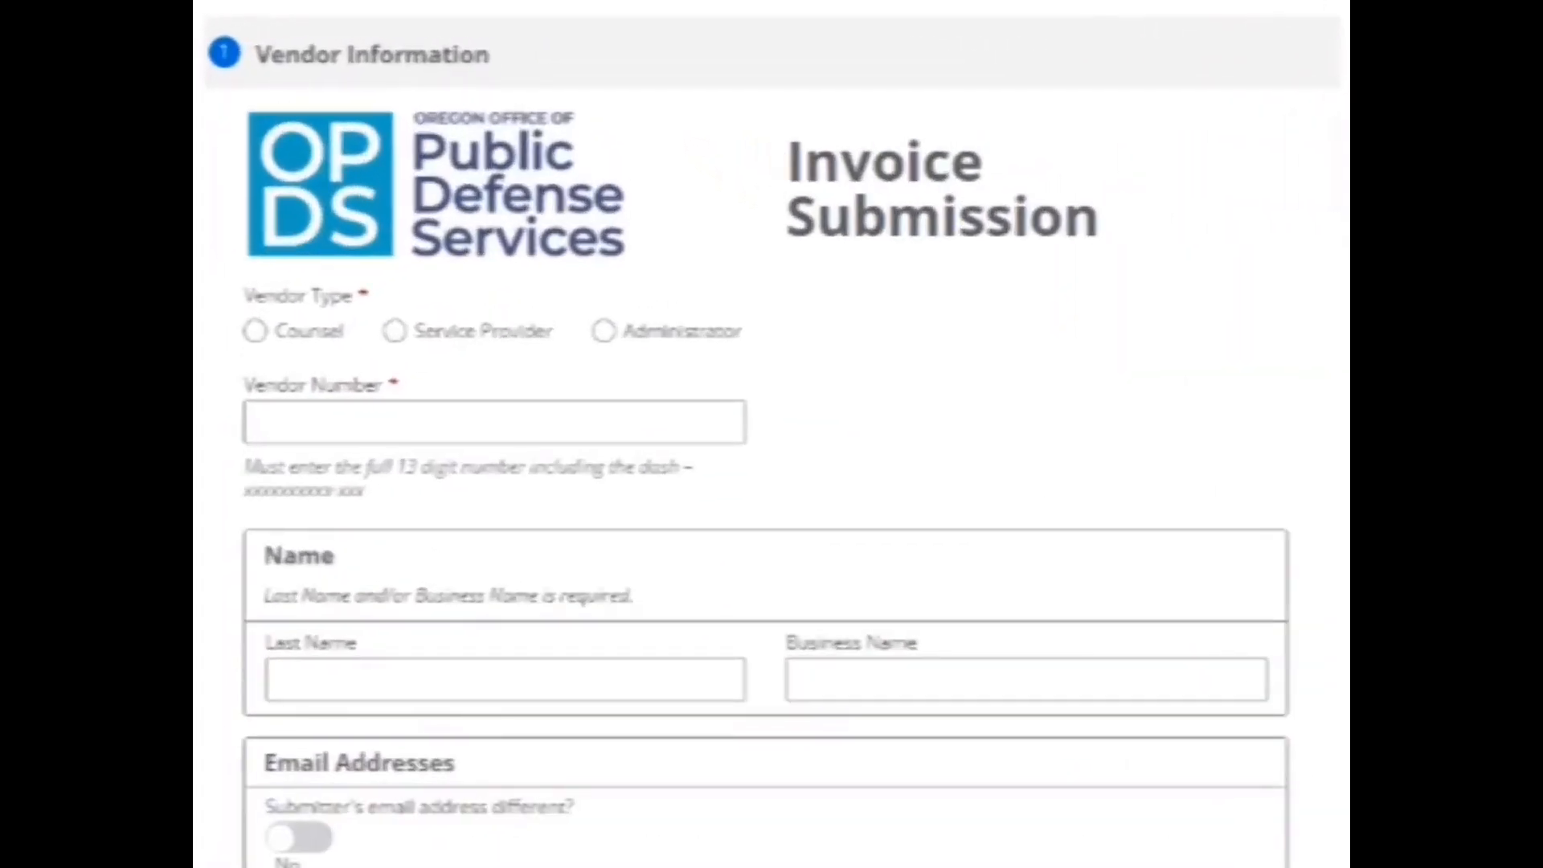
# Mark the vendor as Service Provider and enter the vendor number and business name 'Best investigation'.
pyautogui.click(395, 331)
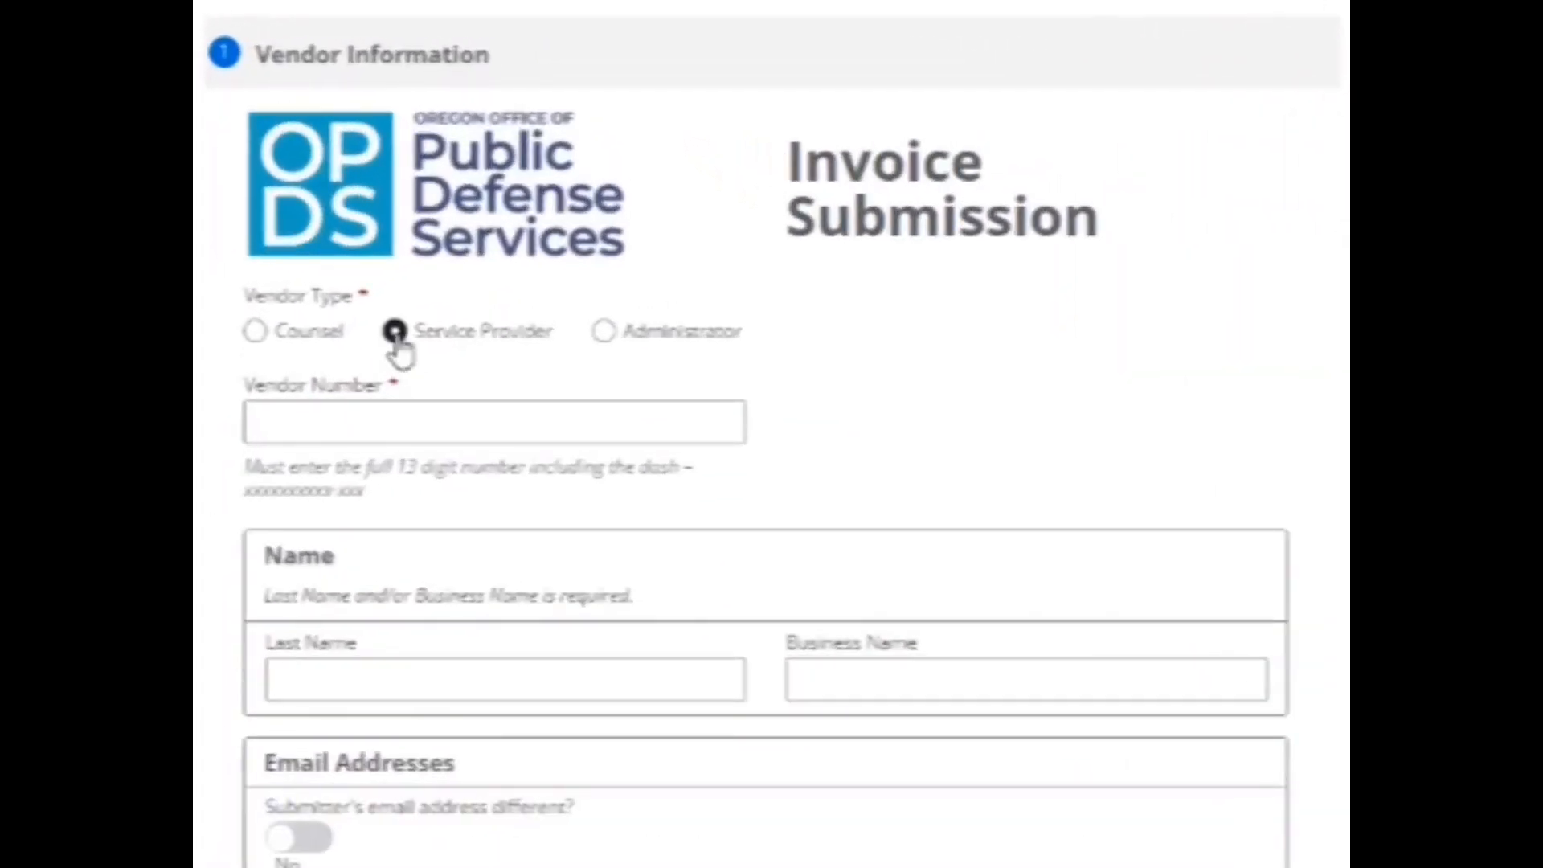
pyautogui.click(381, 419)
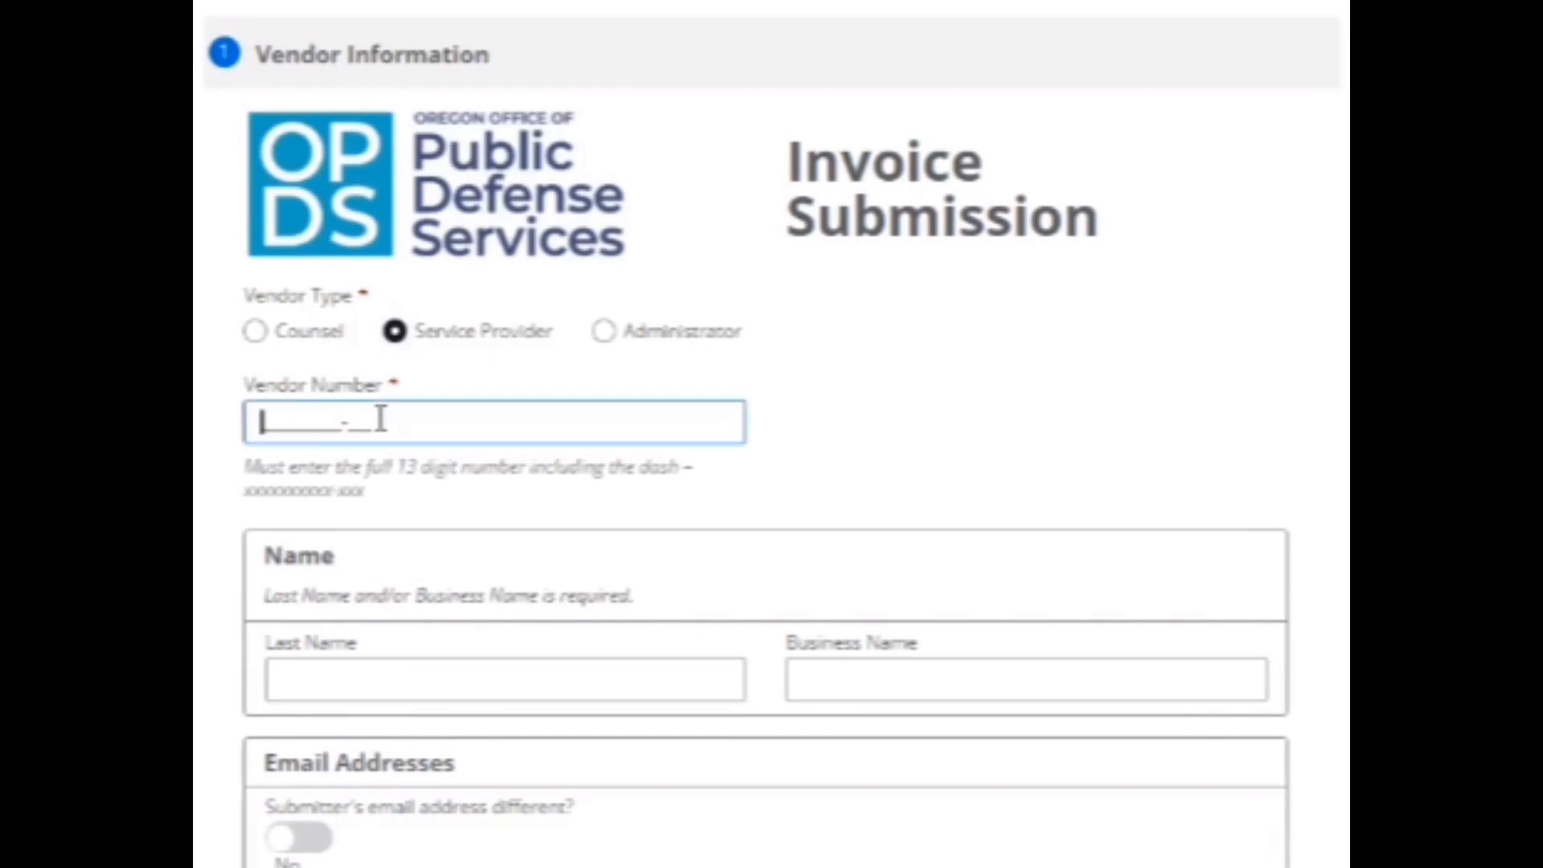
pyautogui.write('1342425151311')
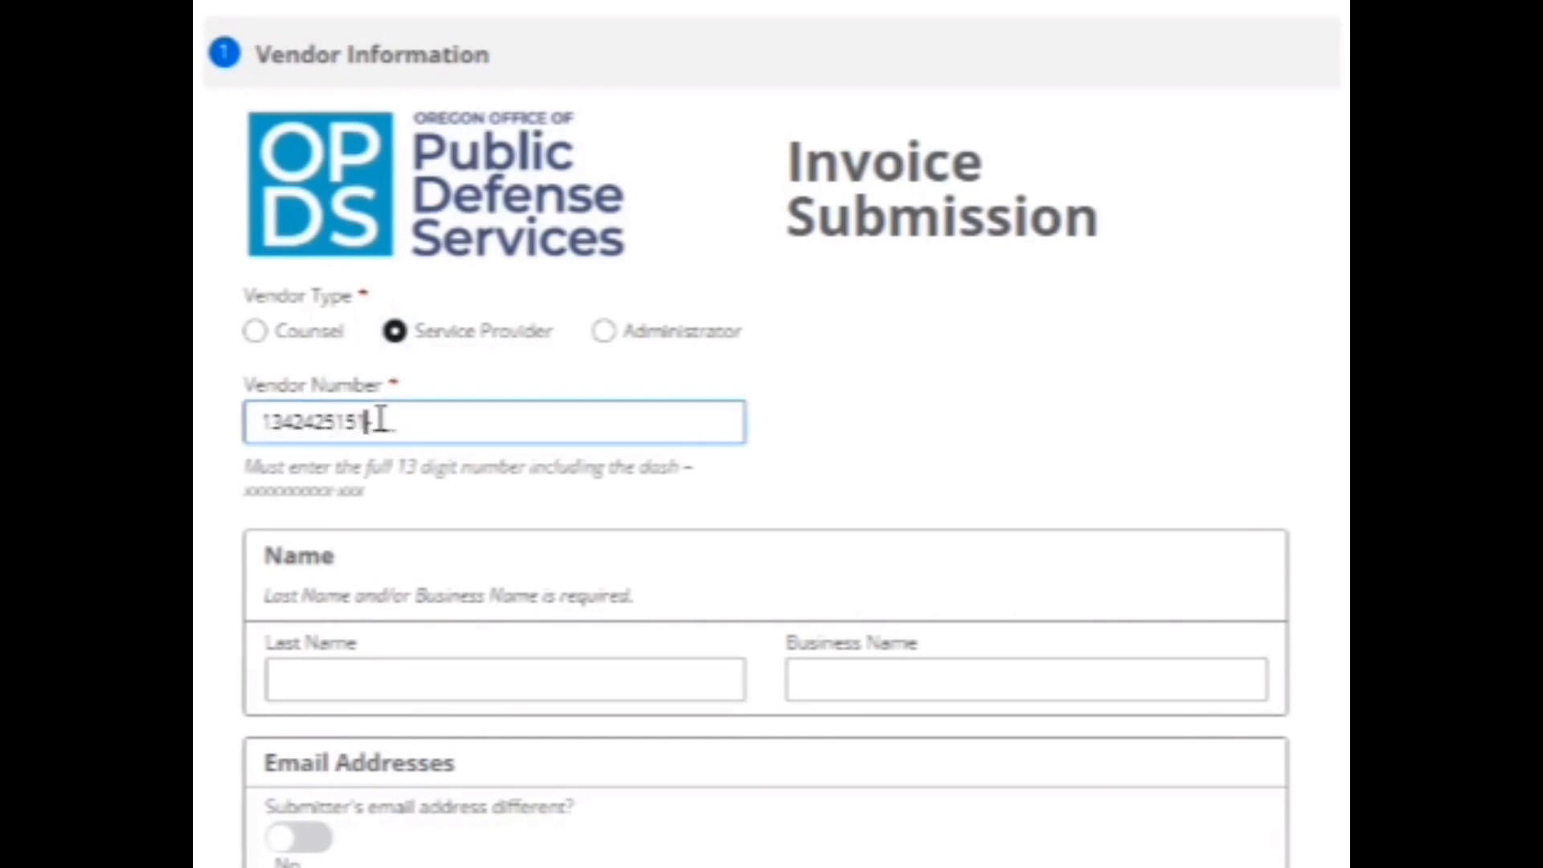
pyautogui.press('Tab')
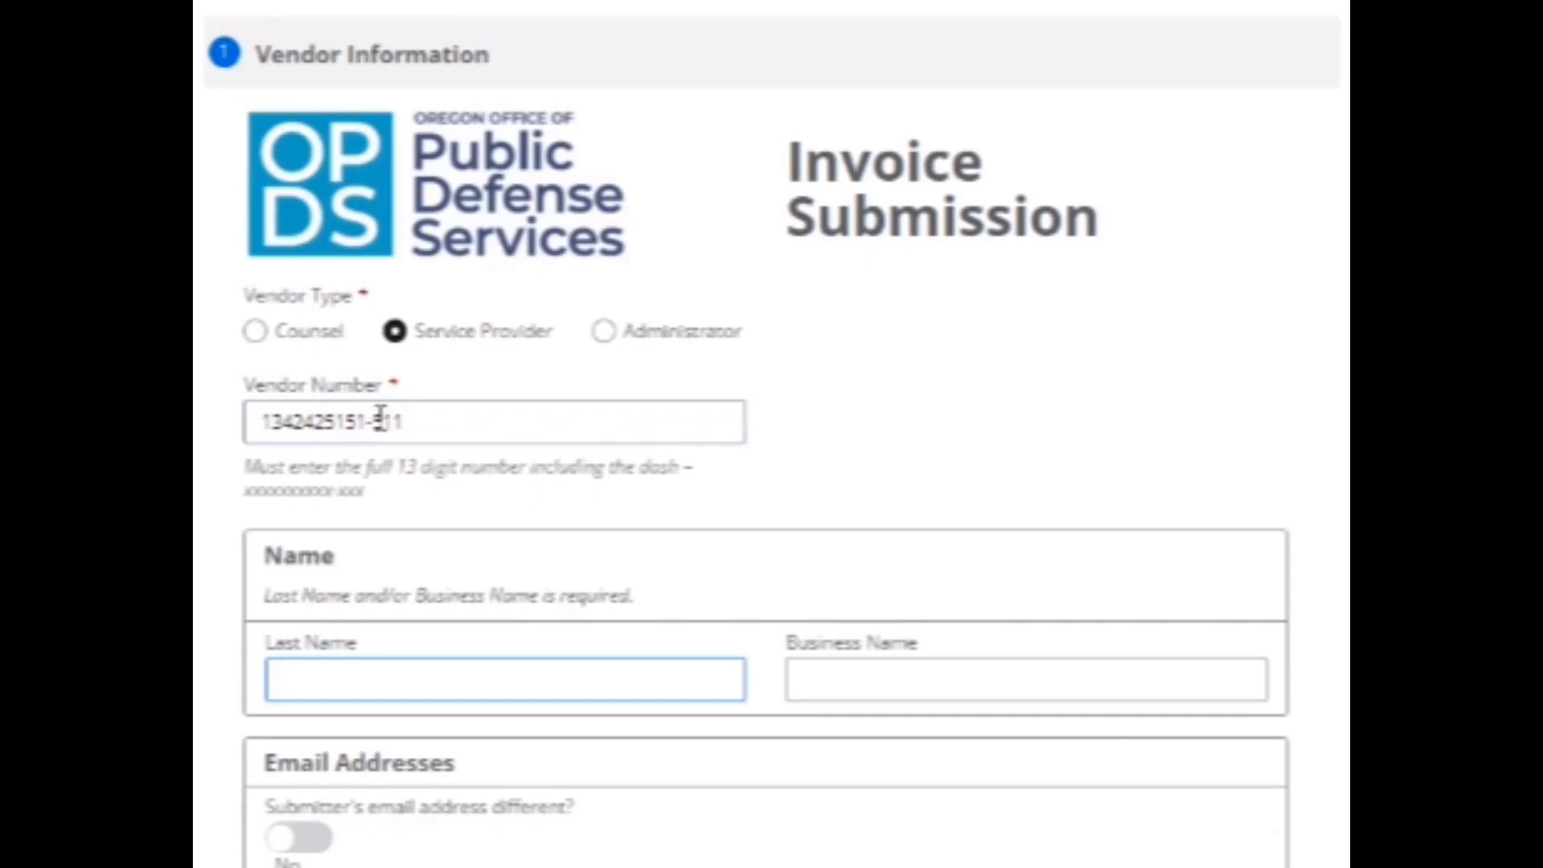
pyautogui.press('Tab')
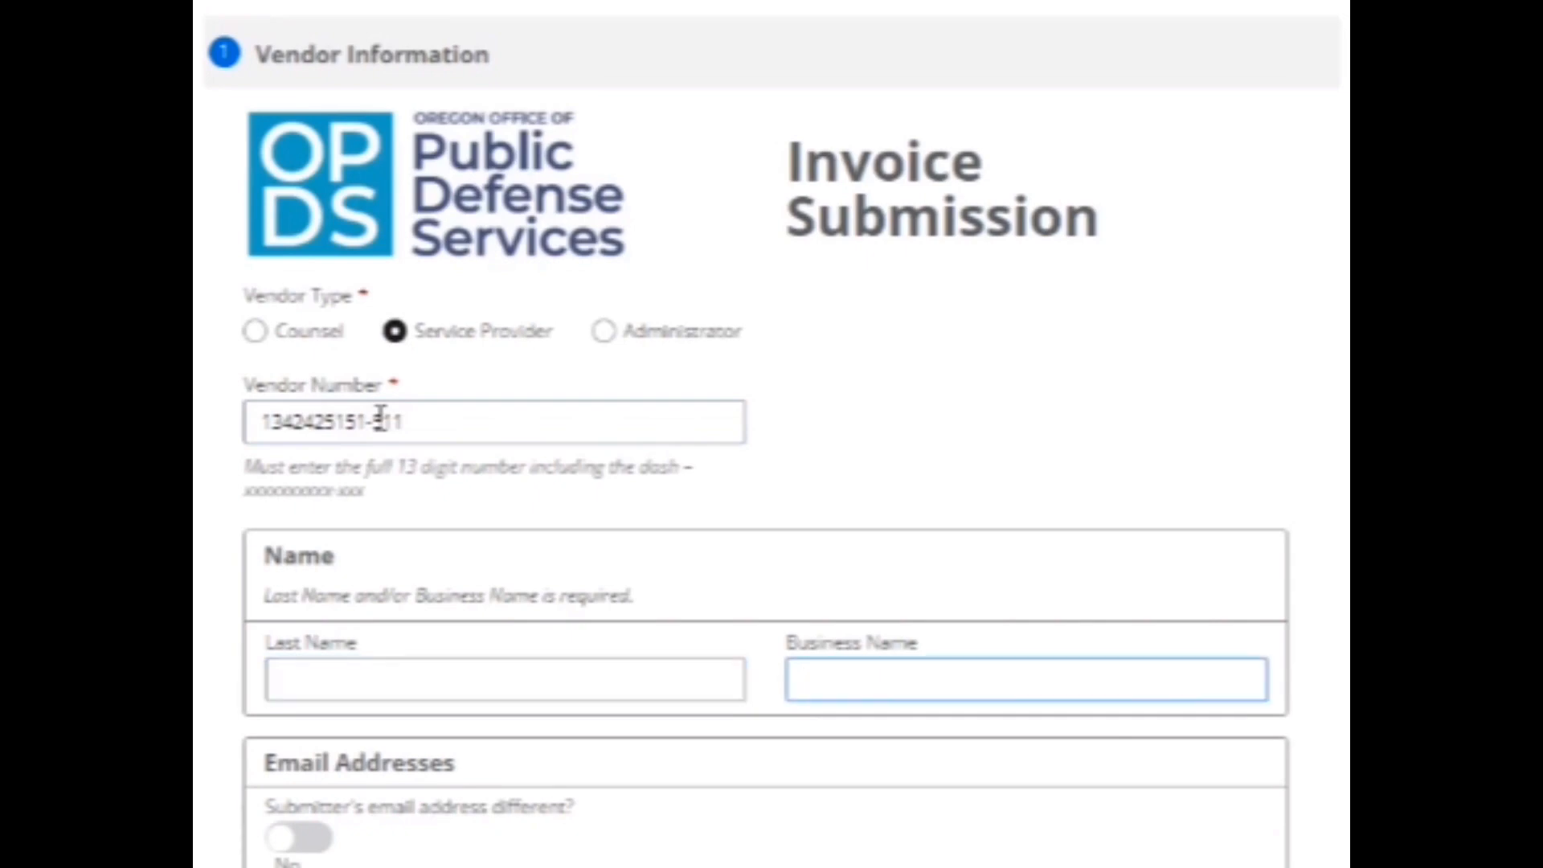
pyautogui.write('Best investigation')
pyautogui.press('Tab')
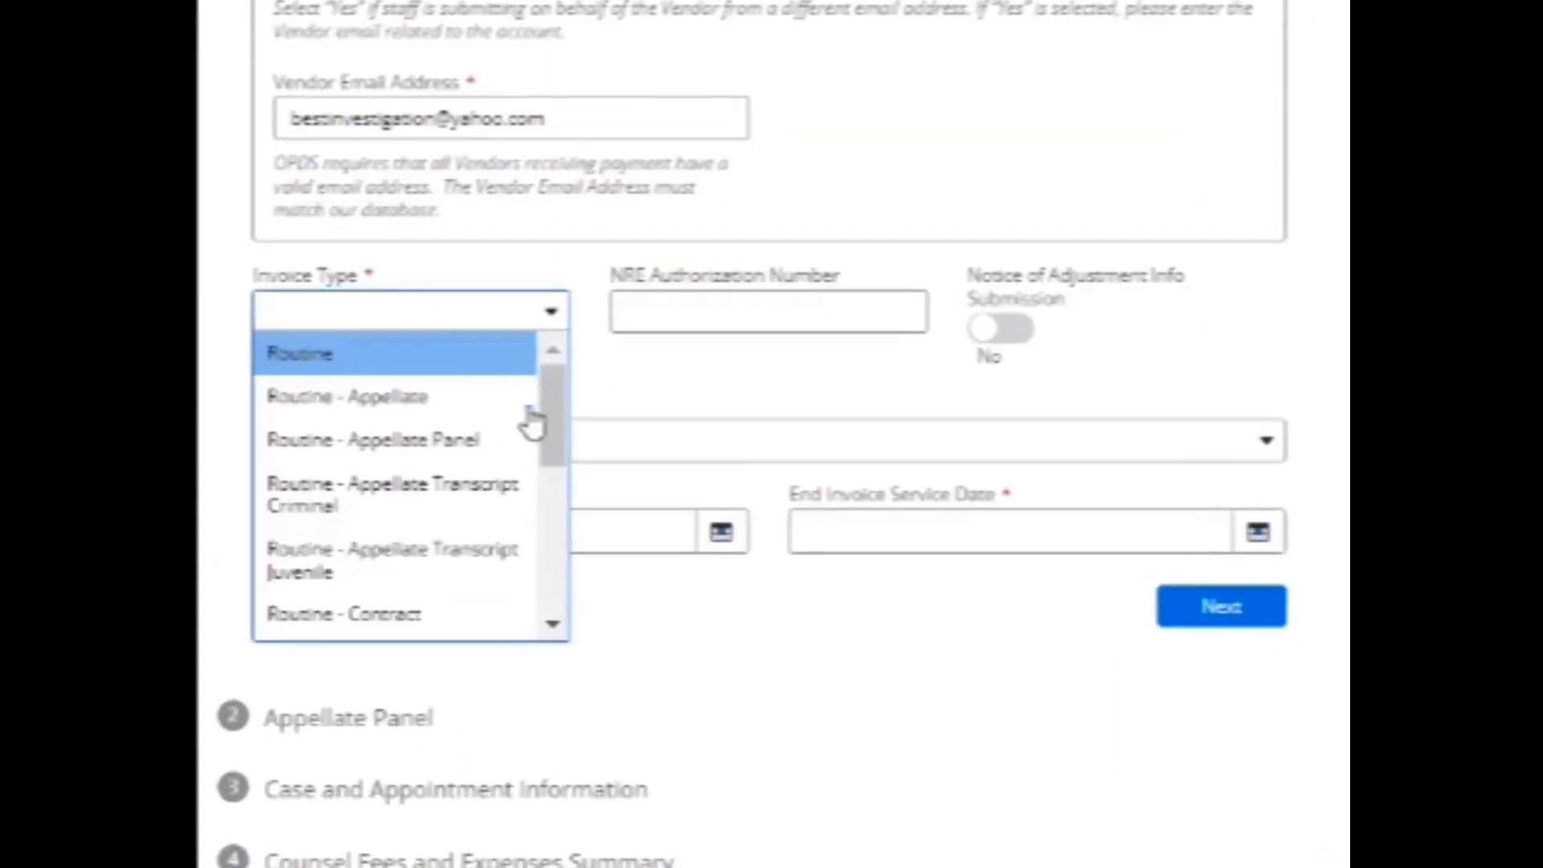
# Choose the Non-Routine invoice type with NRE number 202112 and county Deschutes.
pyautogui.scroll(-4, 561, 434)
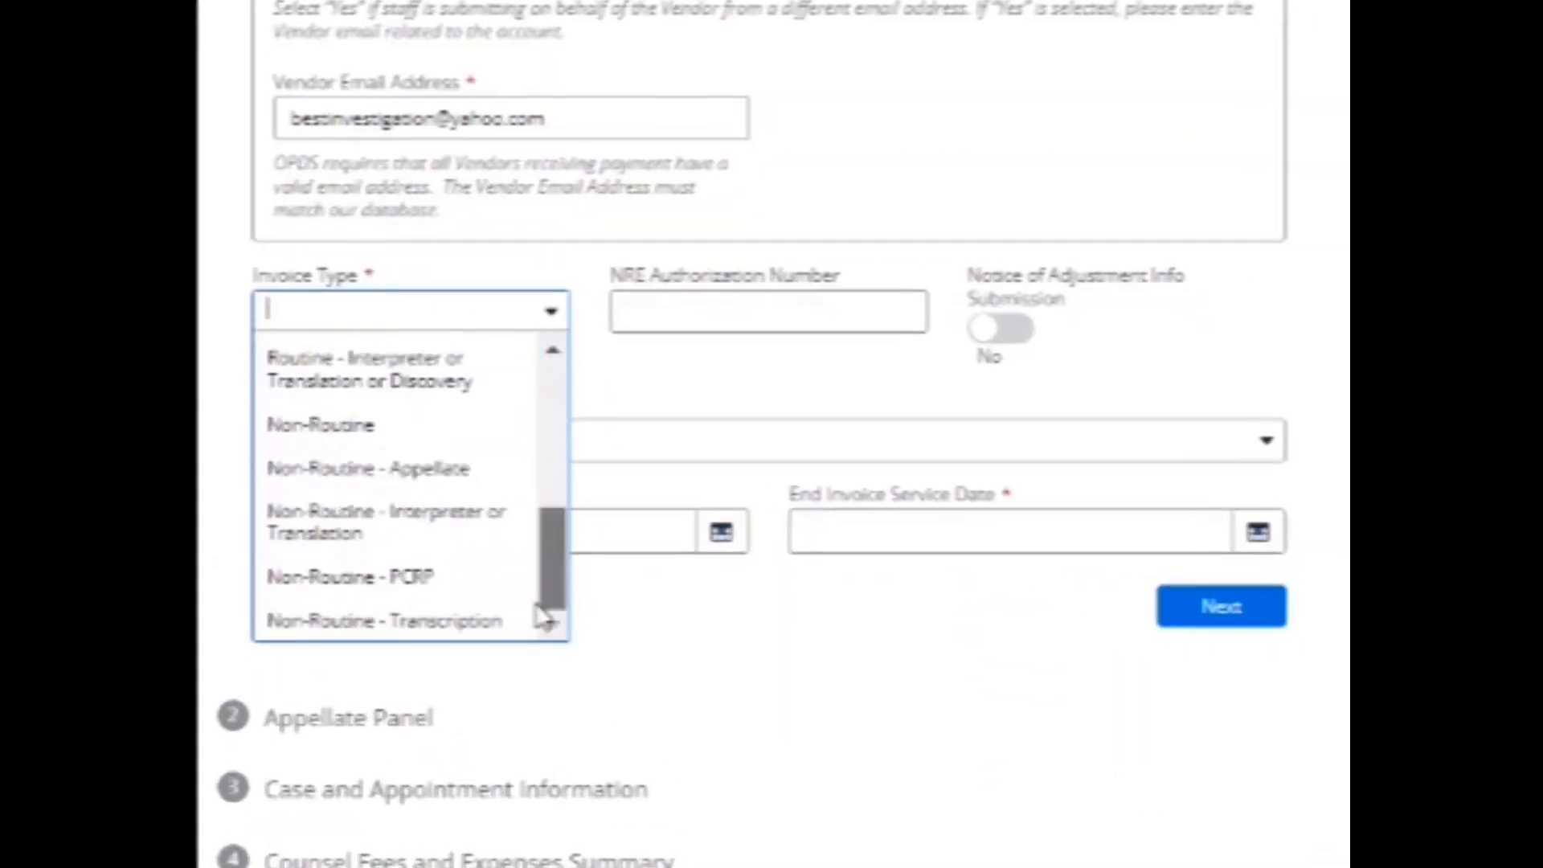
pyautogui.click(393, 440)
pyautogui.click(684, 316)
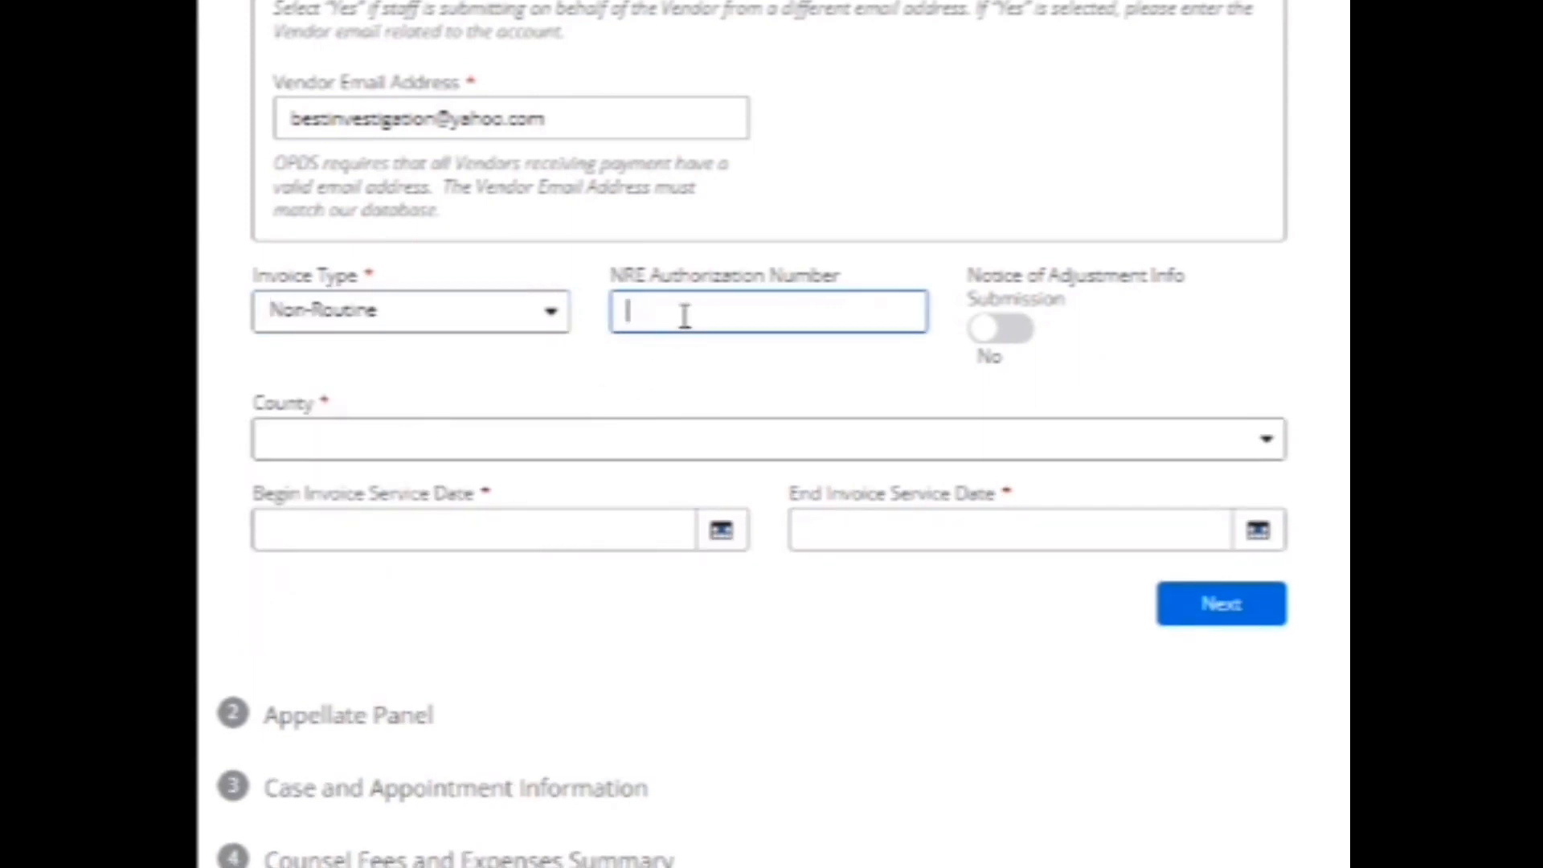
pyautogui.write('202112')
pyautogui.click(518, 446)
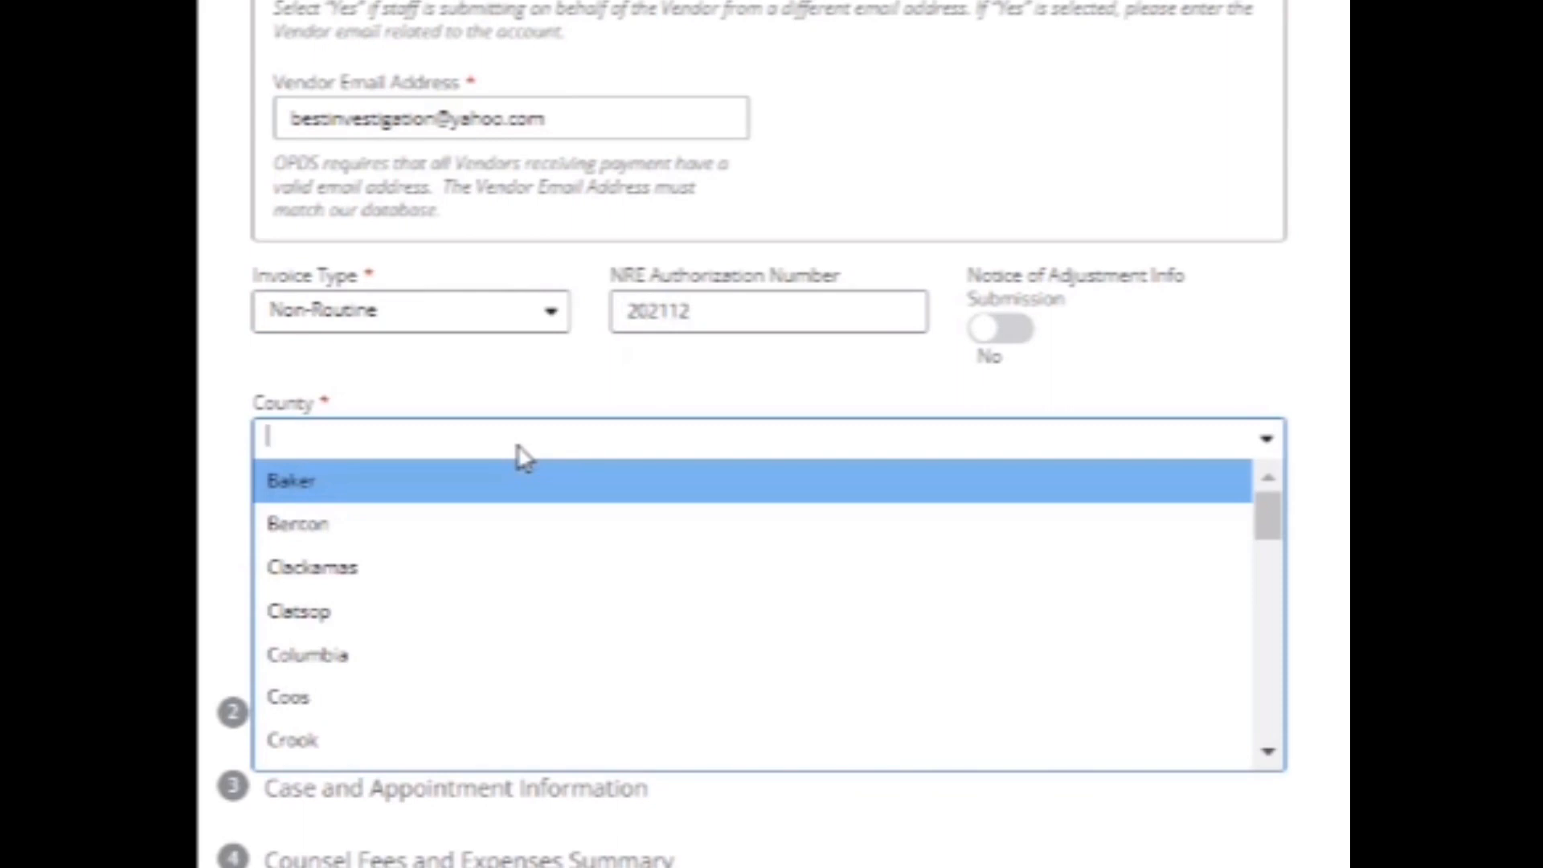
pyautogui.write('d')
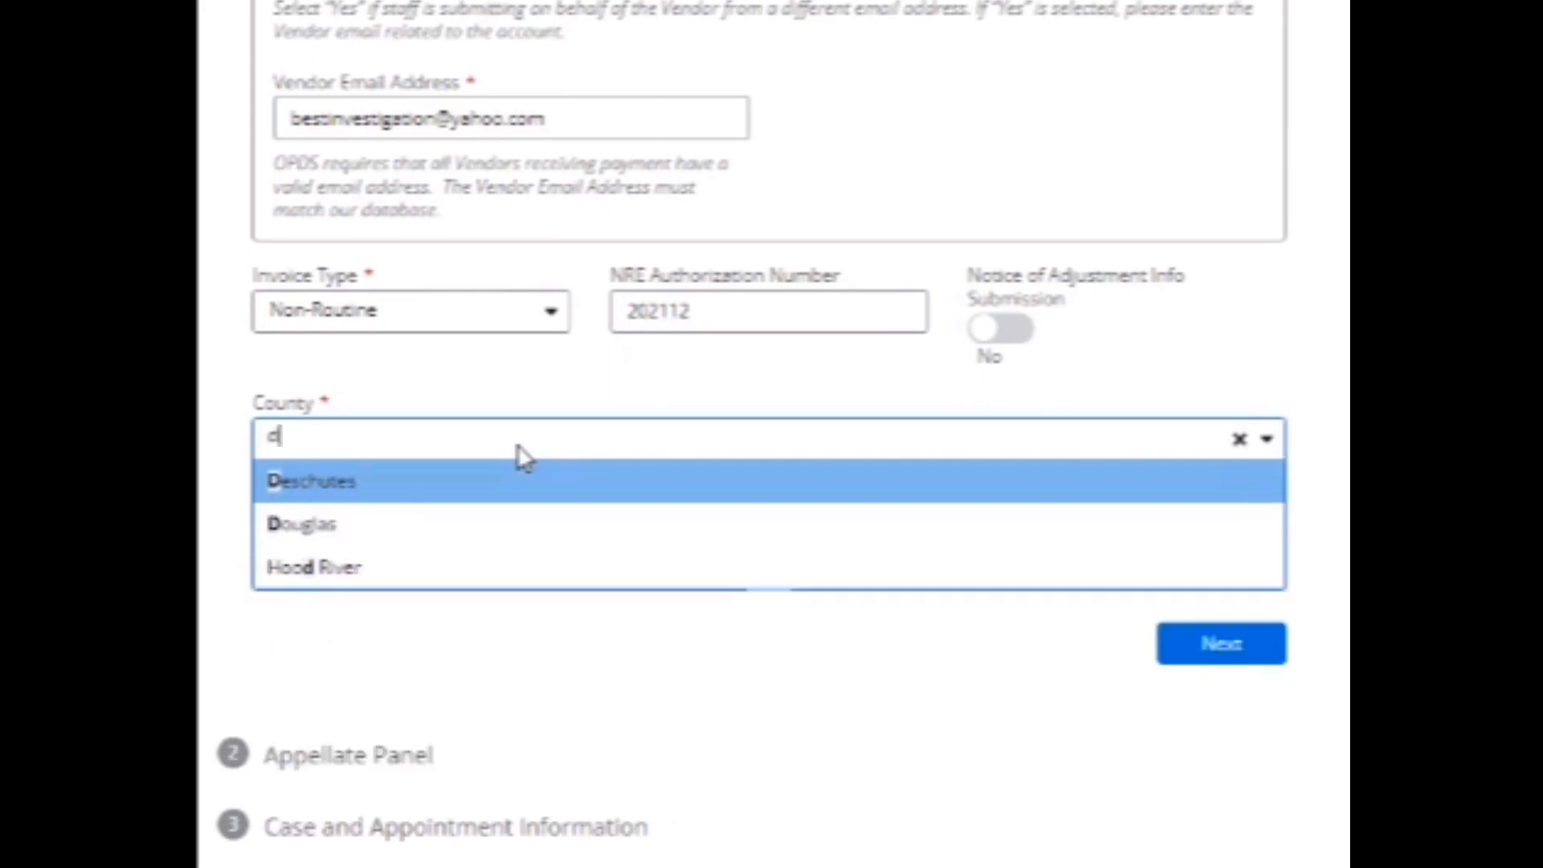
pyautogui.click(448, 484)
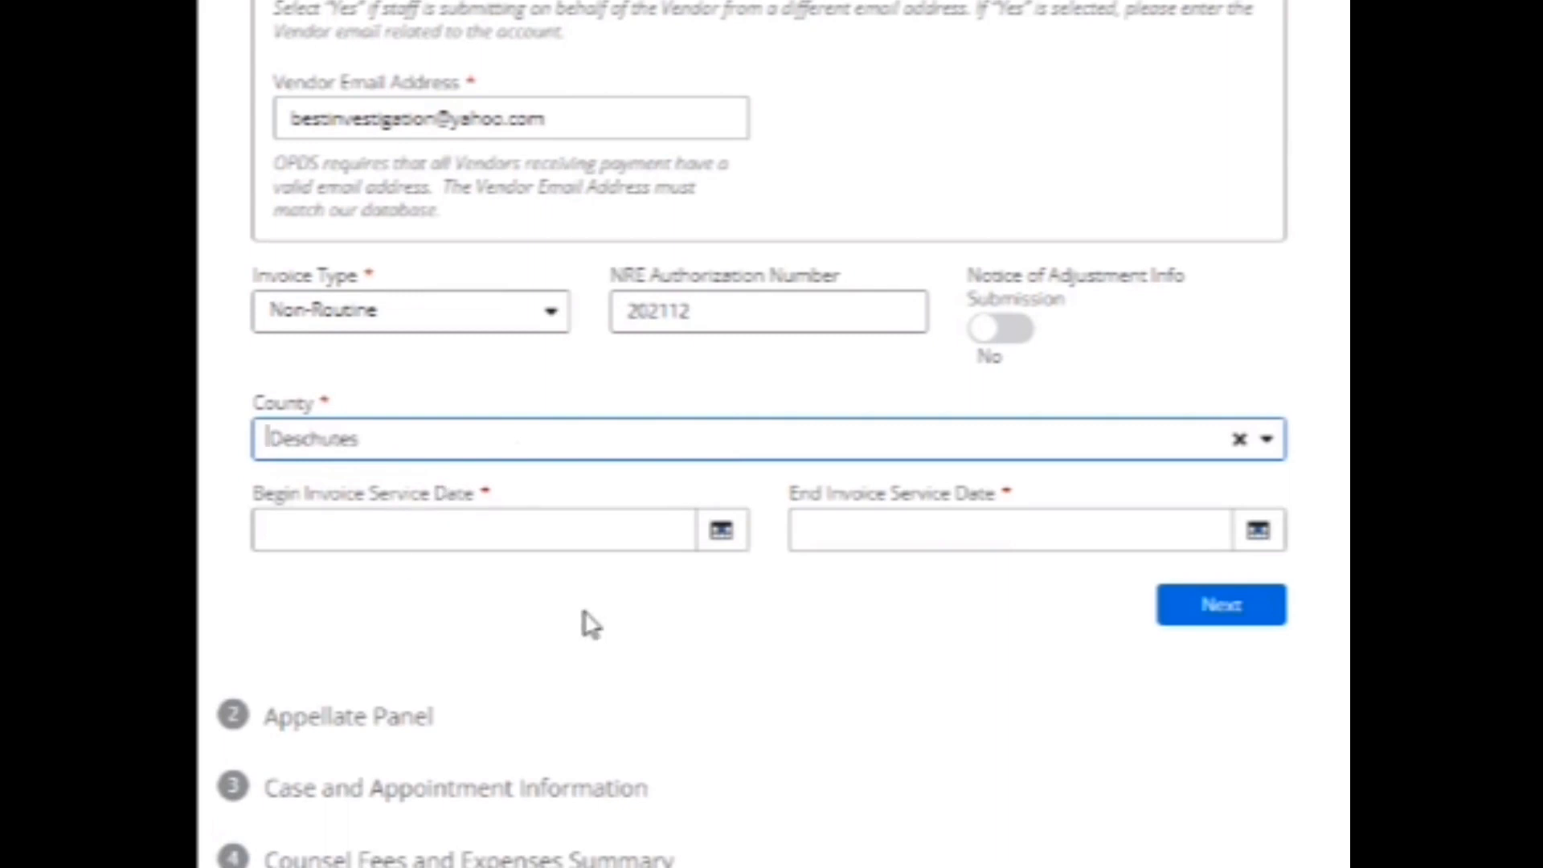
# Set the begin service date to Nov 1, 2021.
pyautogui.click(721, 547)
pyautogui.click(375, 61)
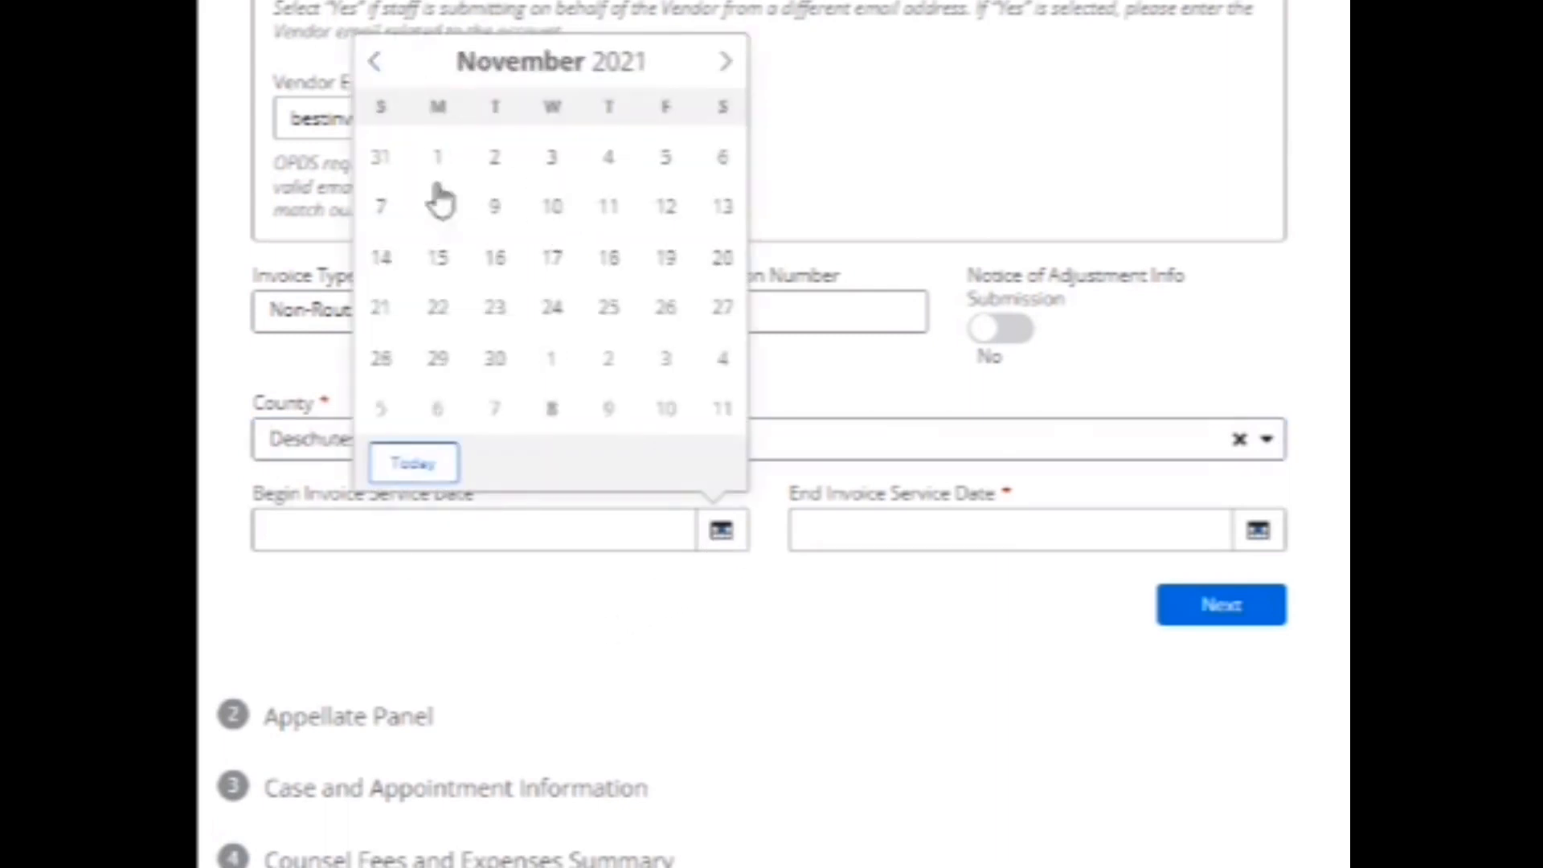
pyautogui.click(437, 158)
pyautogui.click(1258, 532)
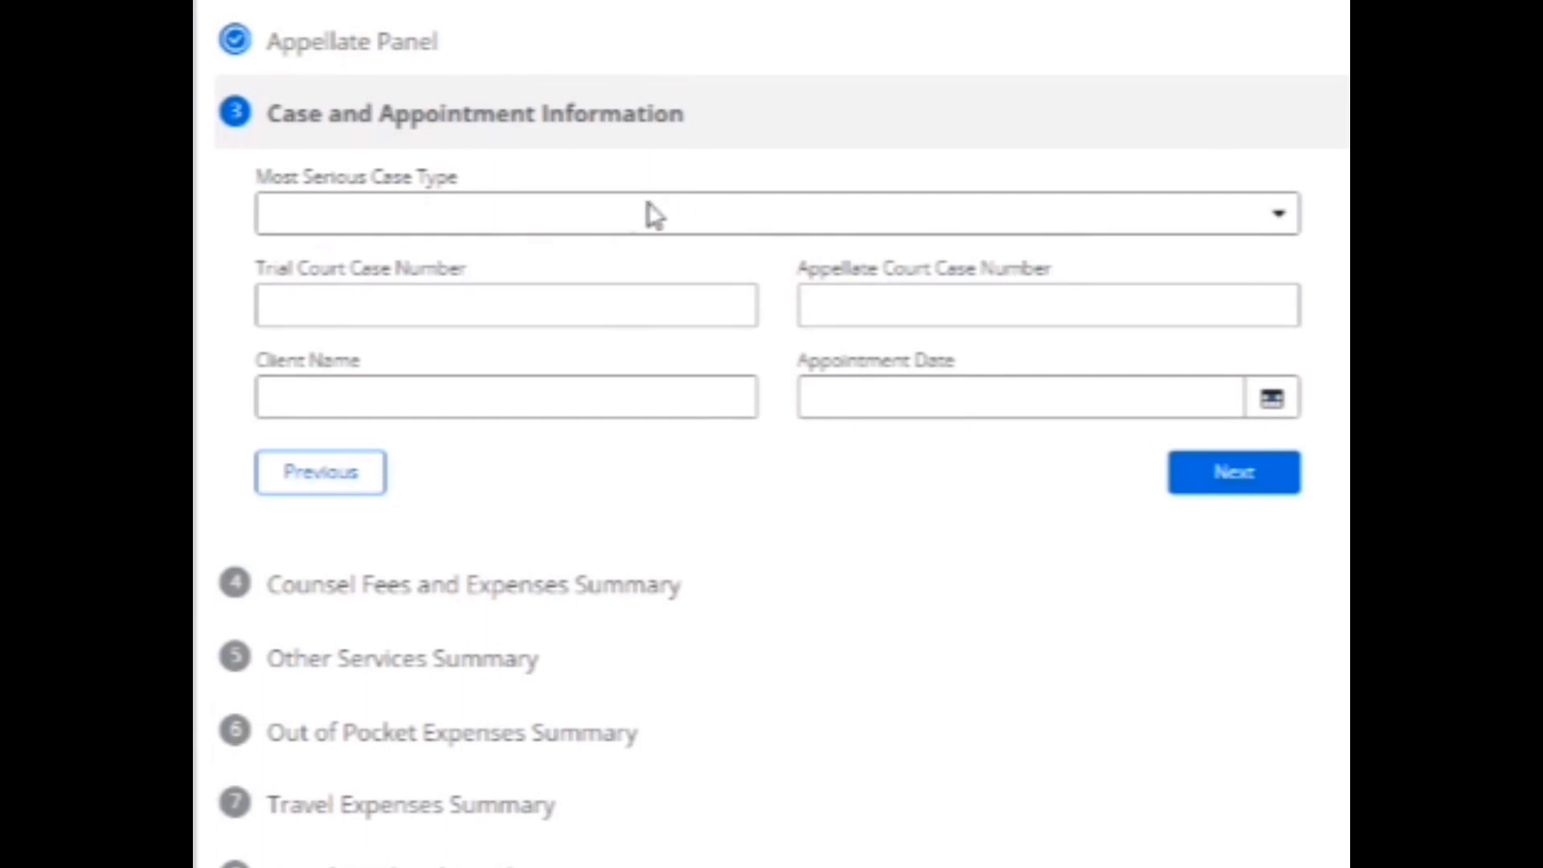
# Set case type AM11, trial court case 12f12345 and the client's name.
pyautogui.click(653, 213)
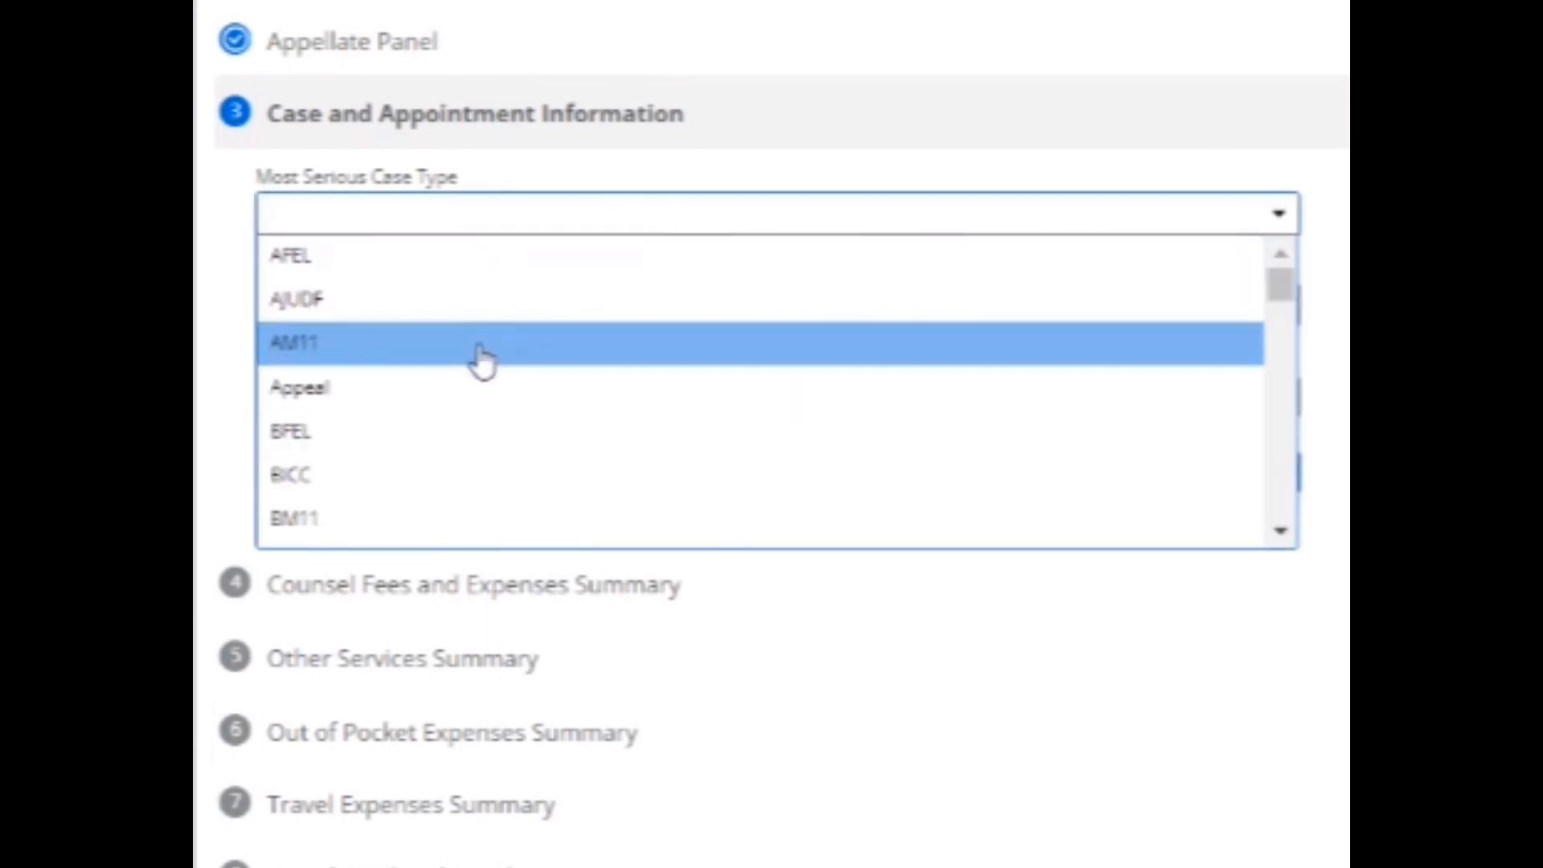
pyautogui.click(475, 351)
pyautogui.click(471, 313)
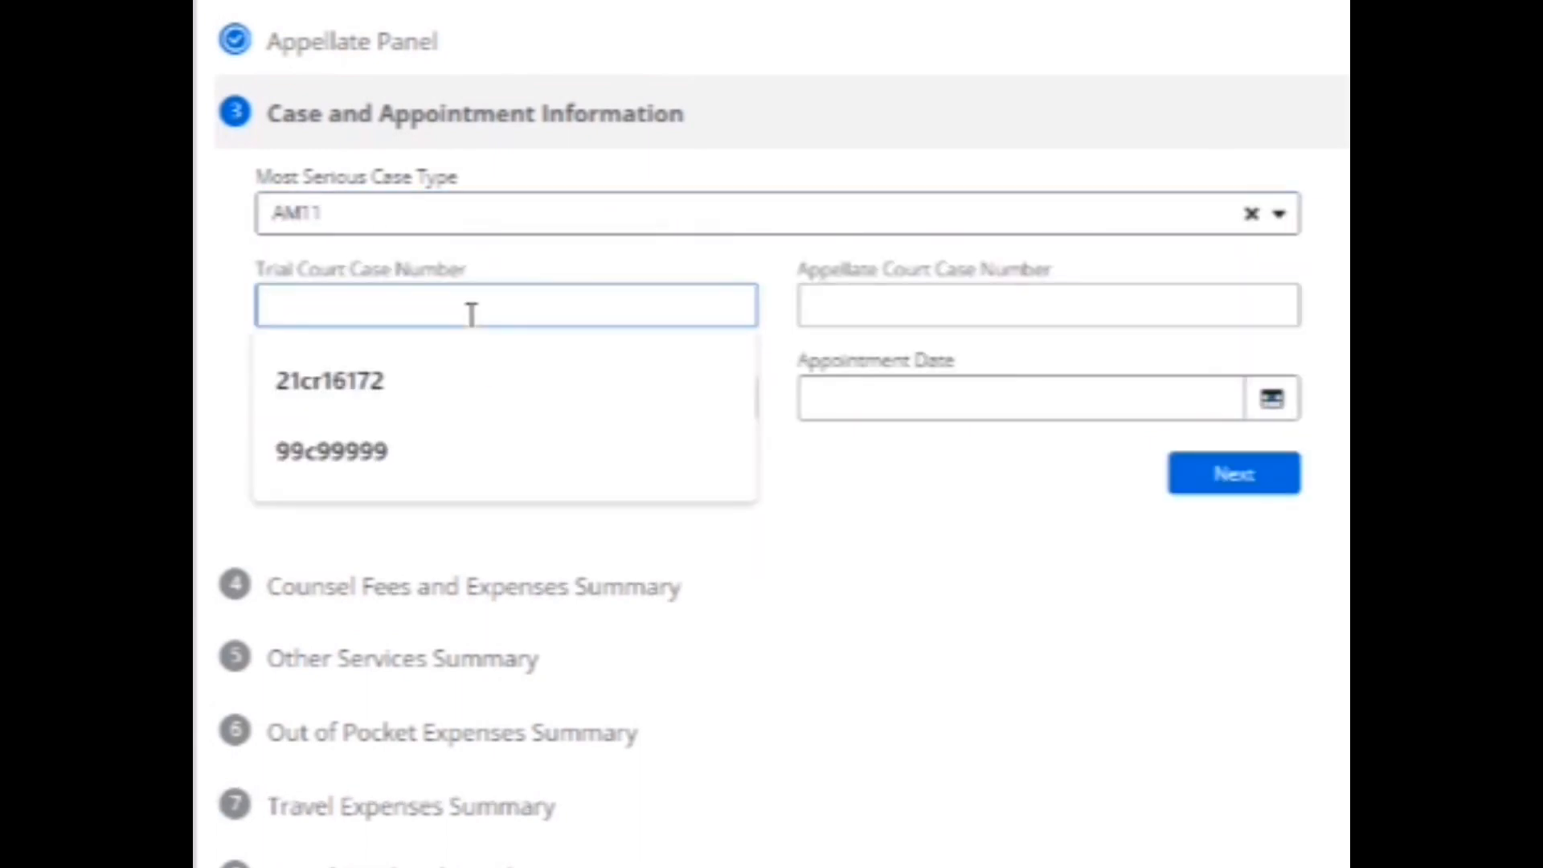
pyautogui.write('12f12345')
pyautogui.press('Tab')
pyautogui.press('Tab')
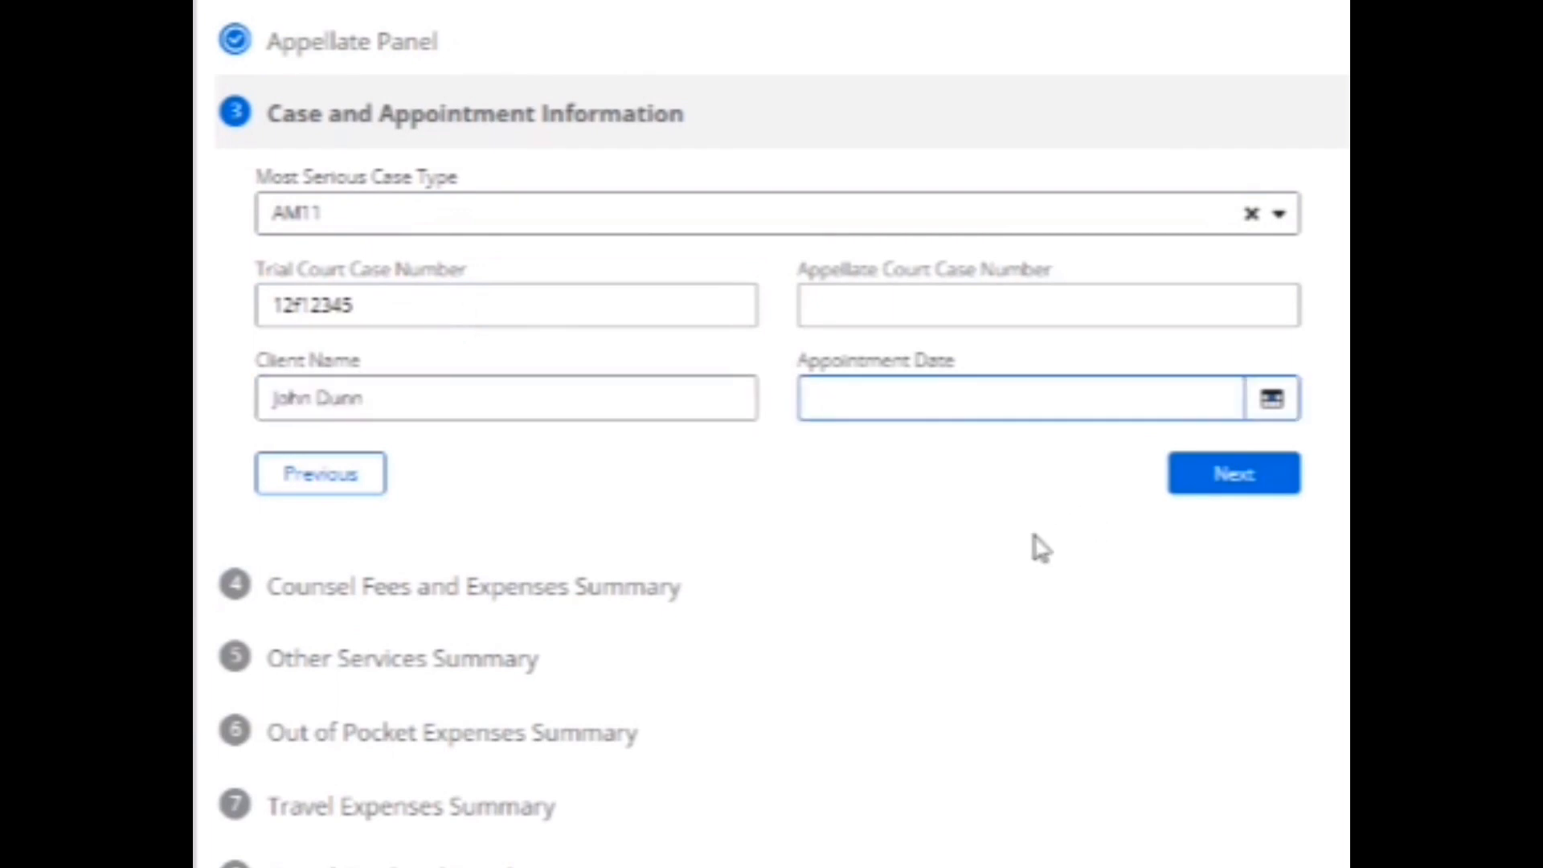
pyautogui.click(901, 408)
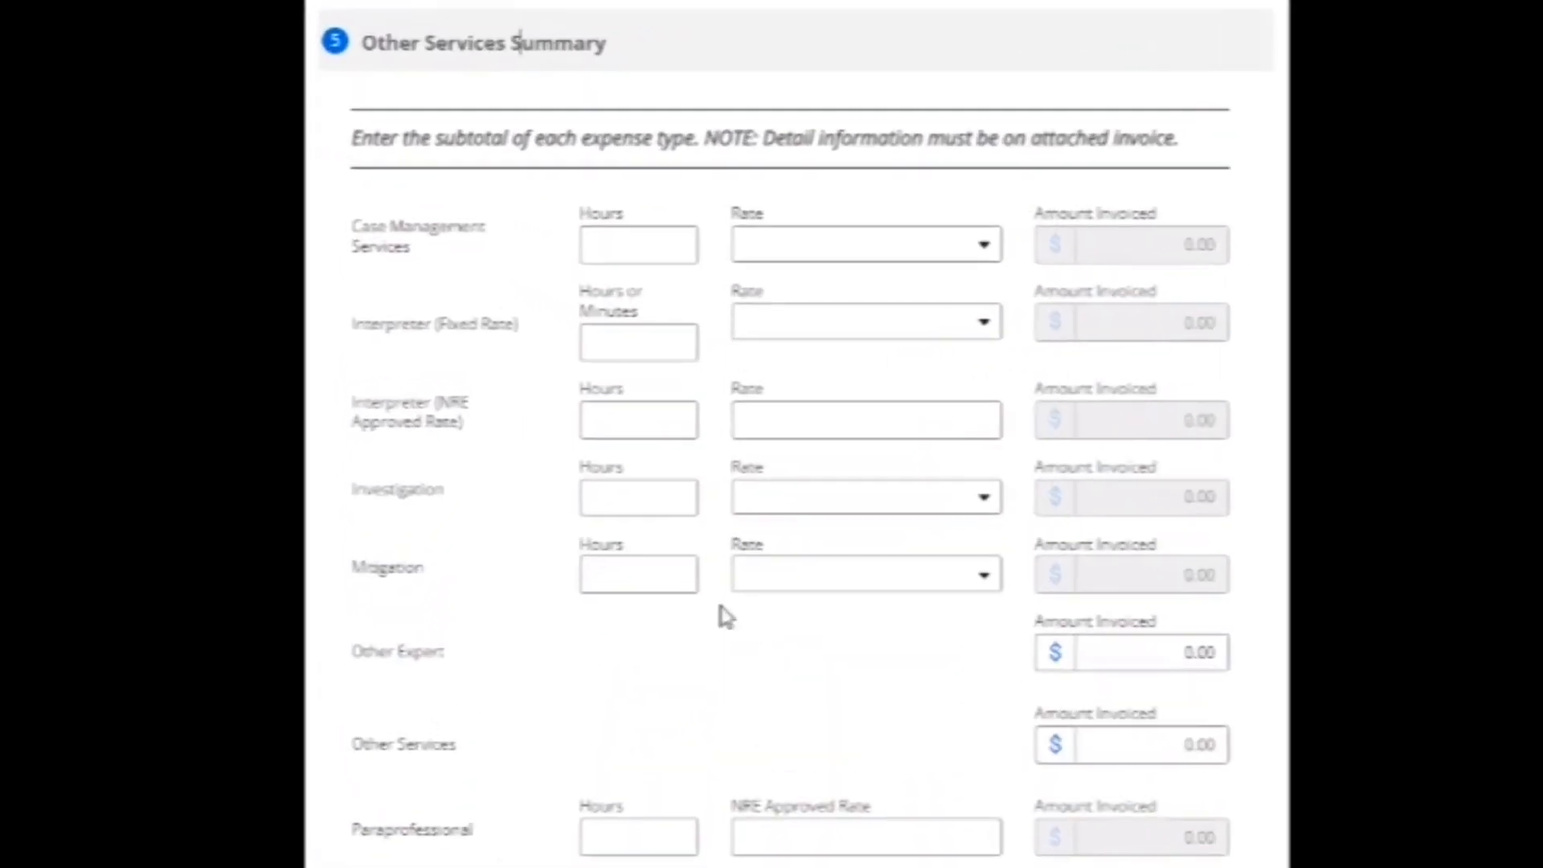
# Enter 33 investigation hours at the Non Capital Case - $40 rate.
pyautogui.click(711, 435)
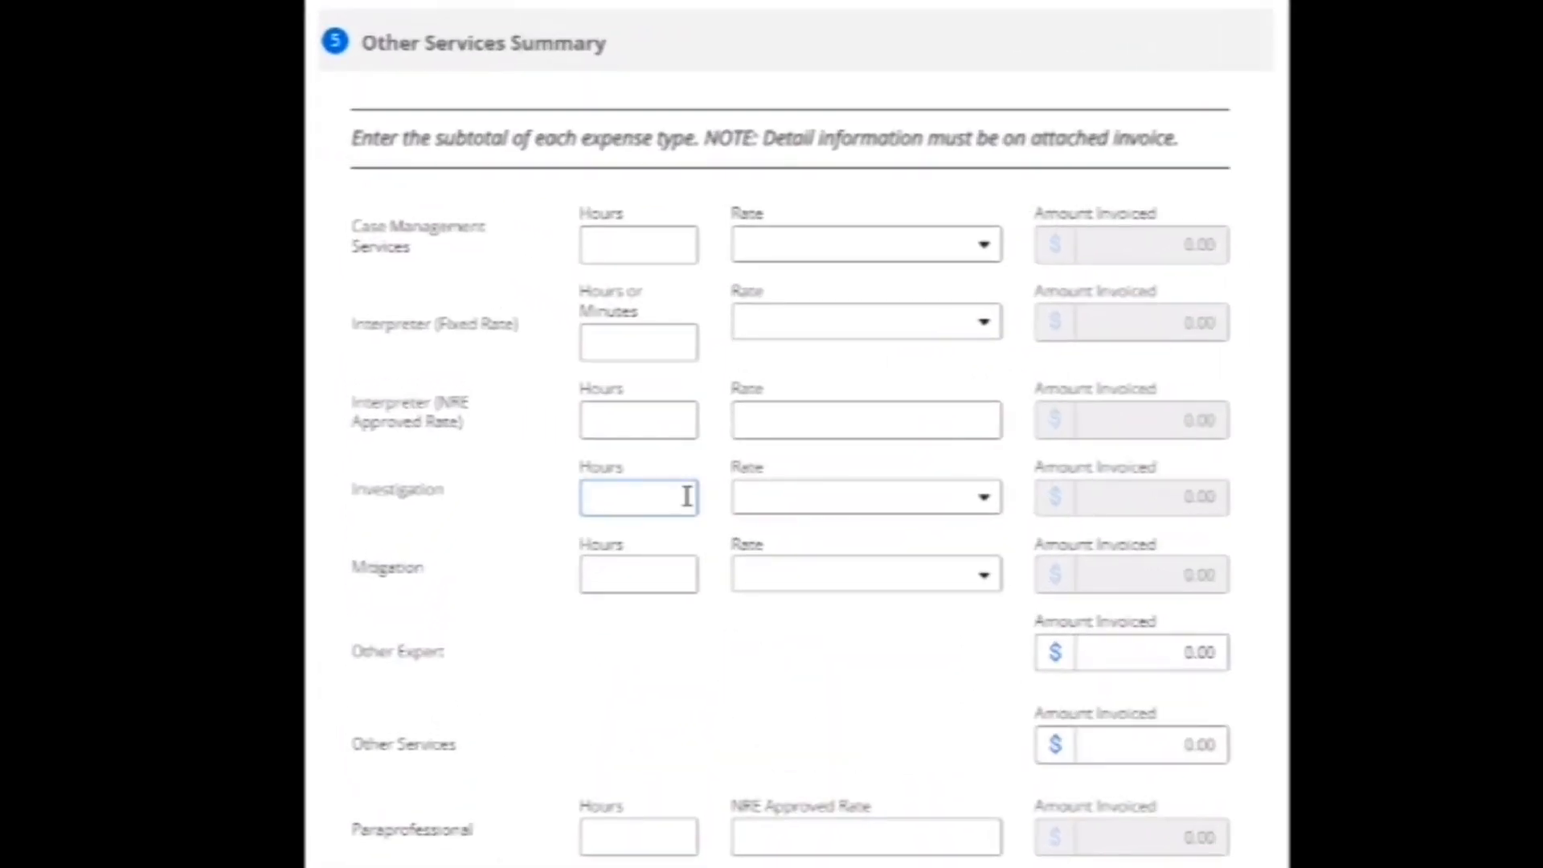
pyautogui.write('33')
pyautogui.click(986, 499)
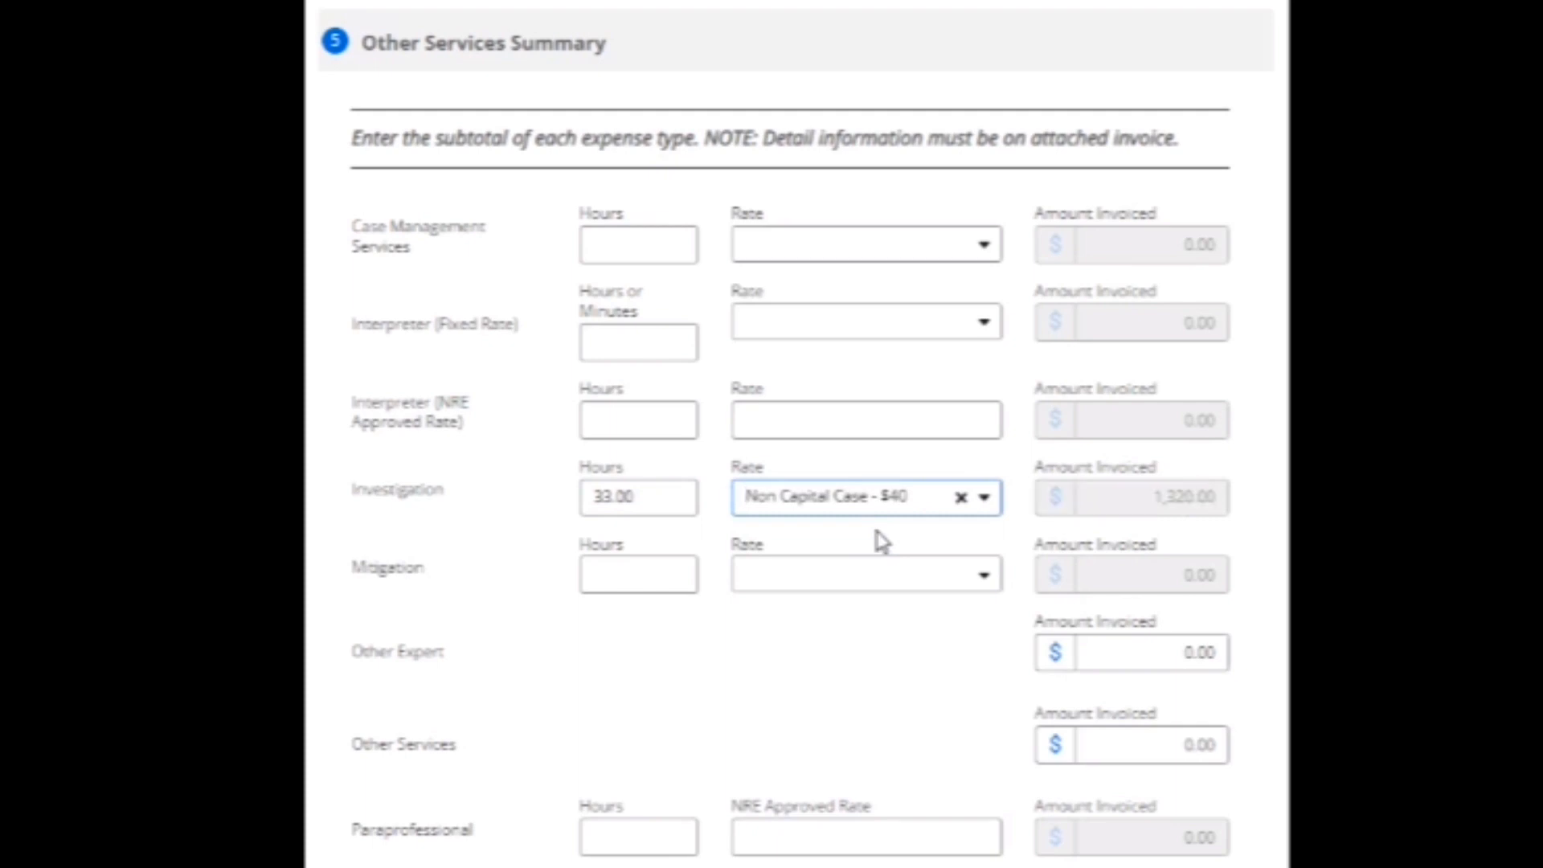
pyautogui.scroll(-5, 878, 541)
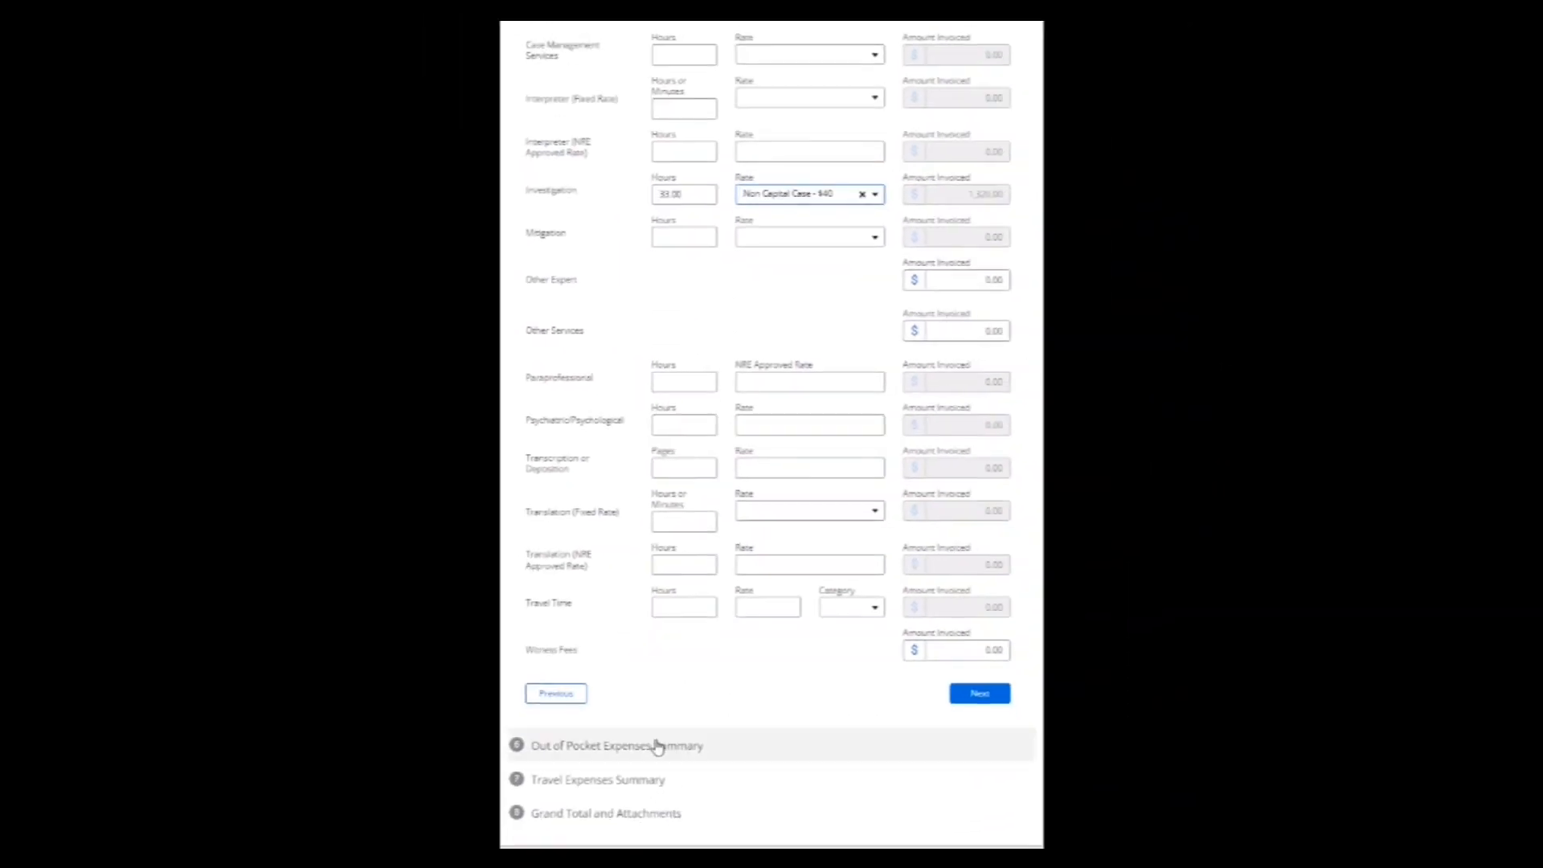
pyautogui.click(664, 749)
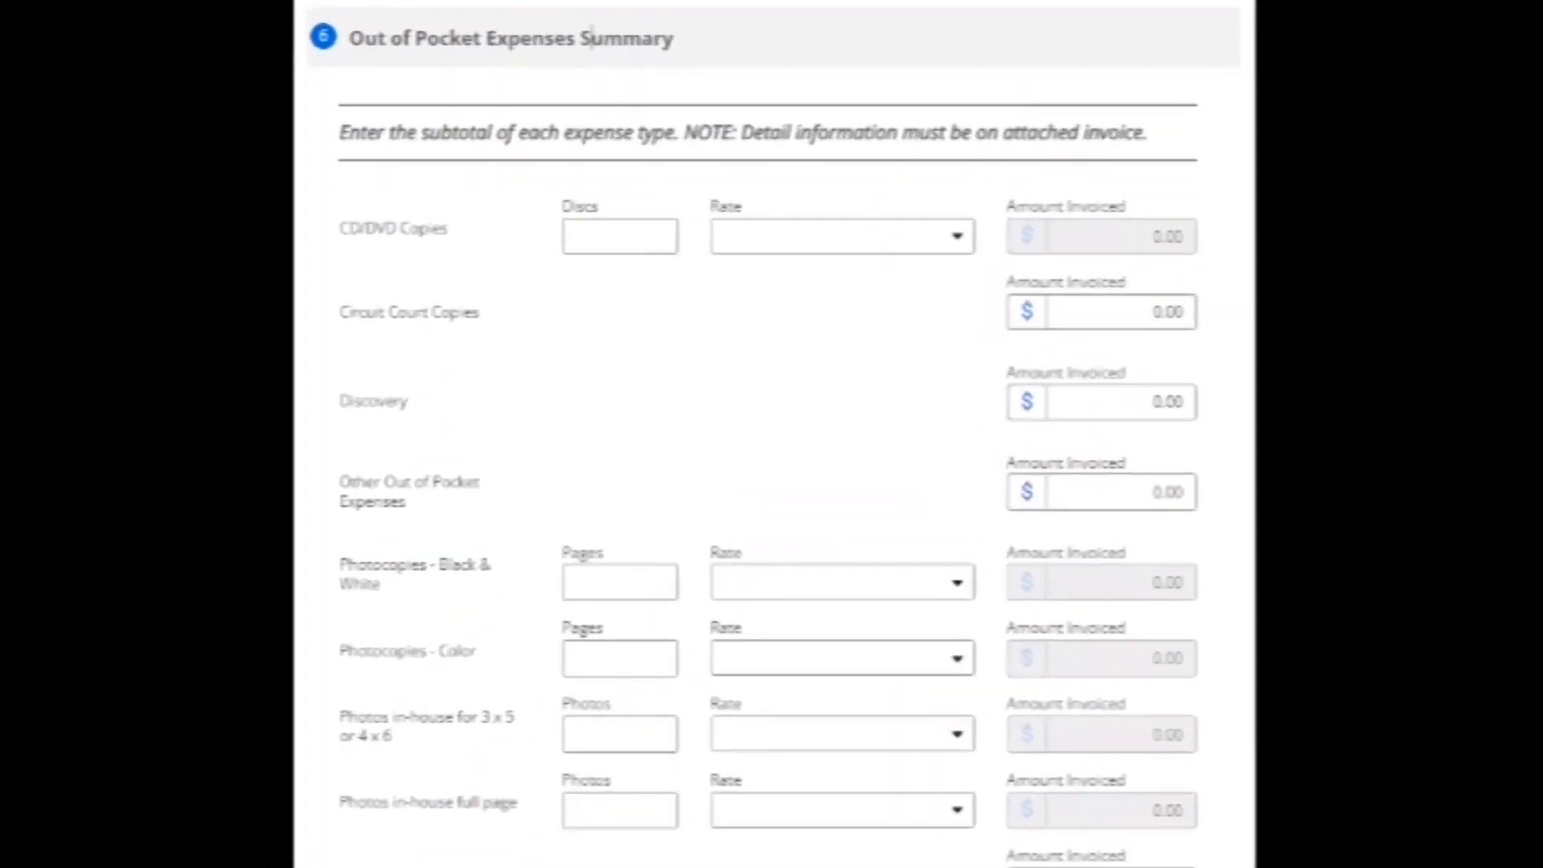
# Enter 50.00 as the Postage/Shipping amount.
pyautogui.scroll(-3, 774, 434)
pyautogui.click(1102, 697)
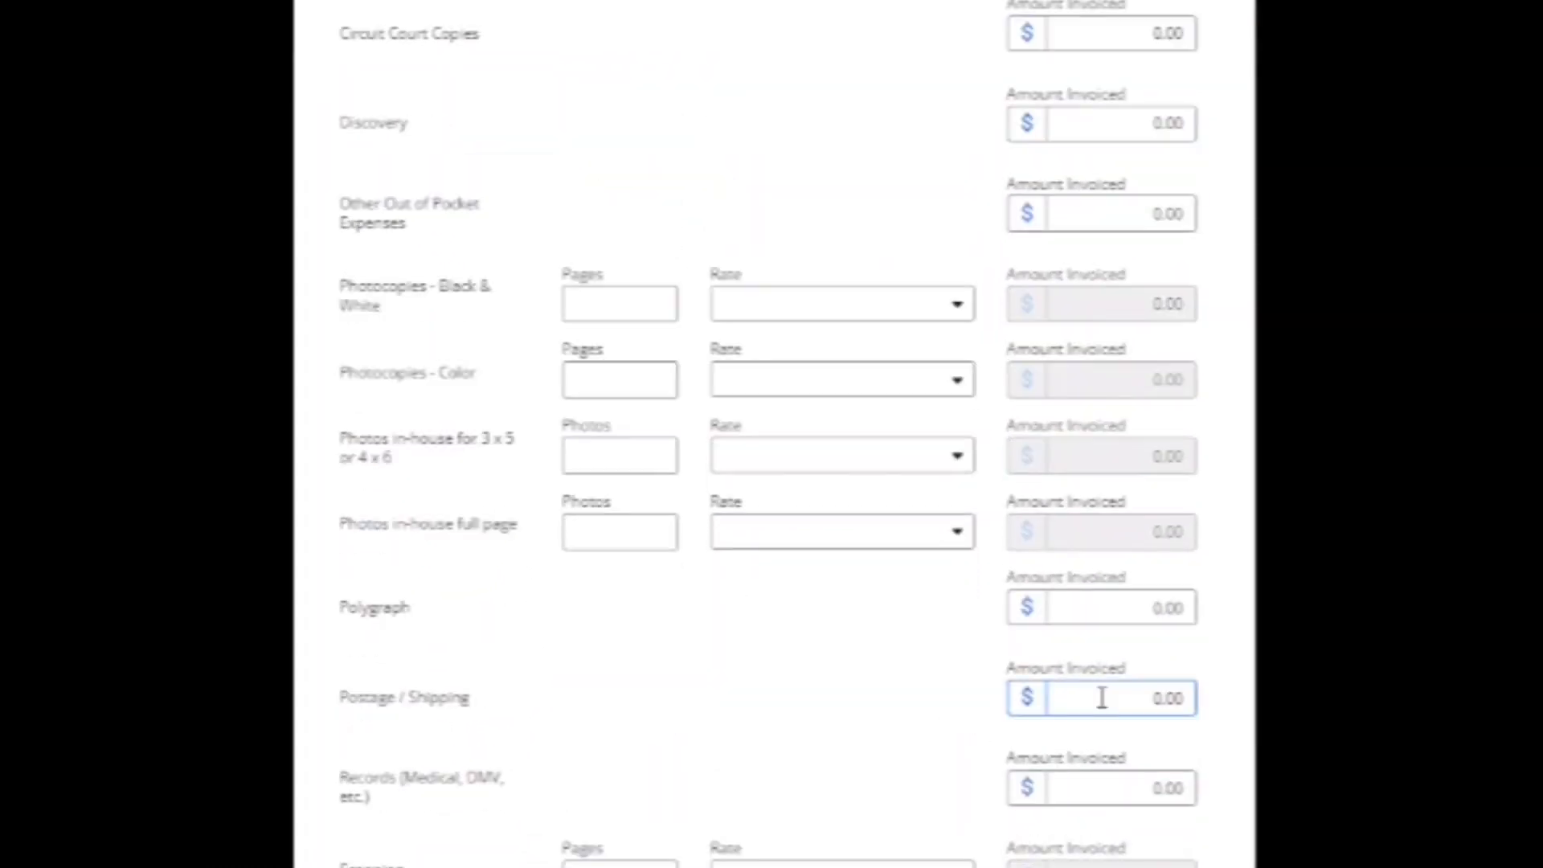
pyautogui.doubleClick(1178, 699)
pyautogui.write('50')
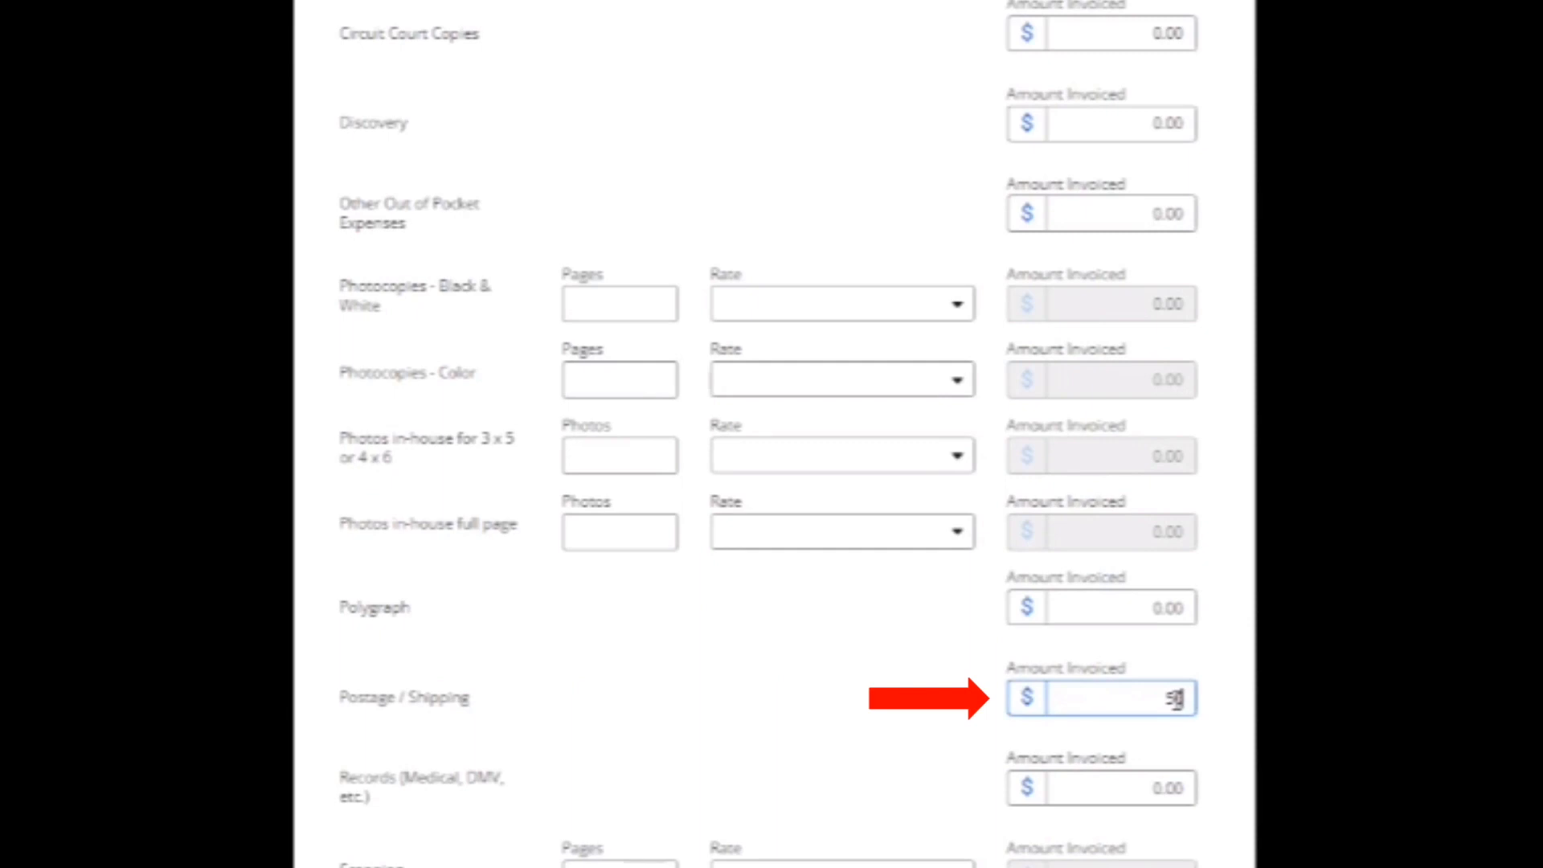
pyautogui.press('Tab')
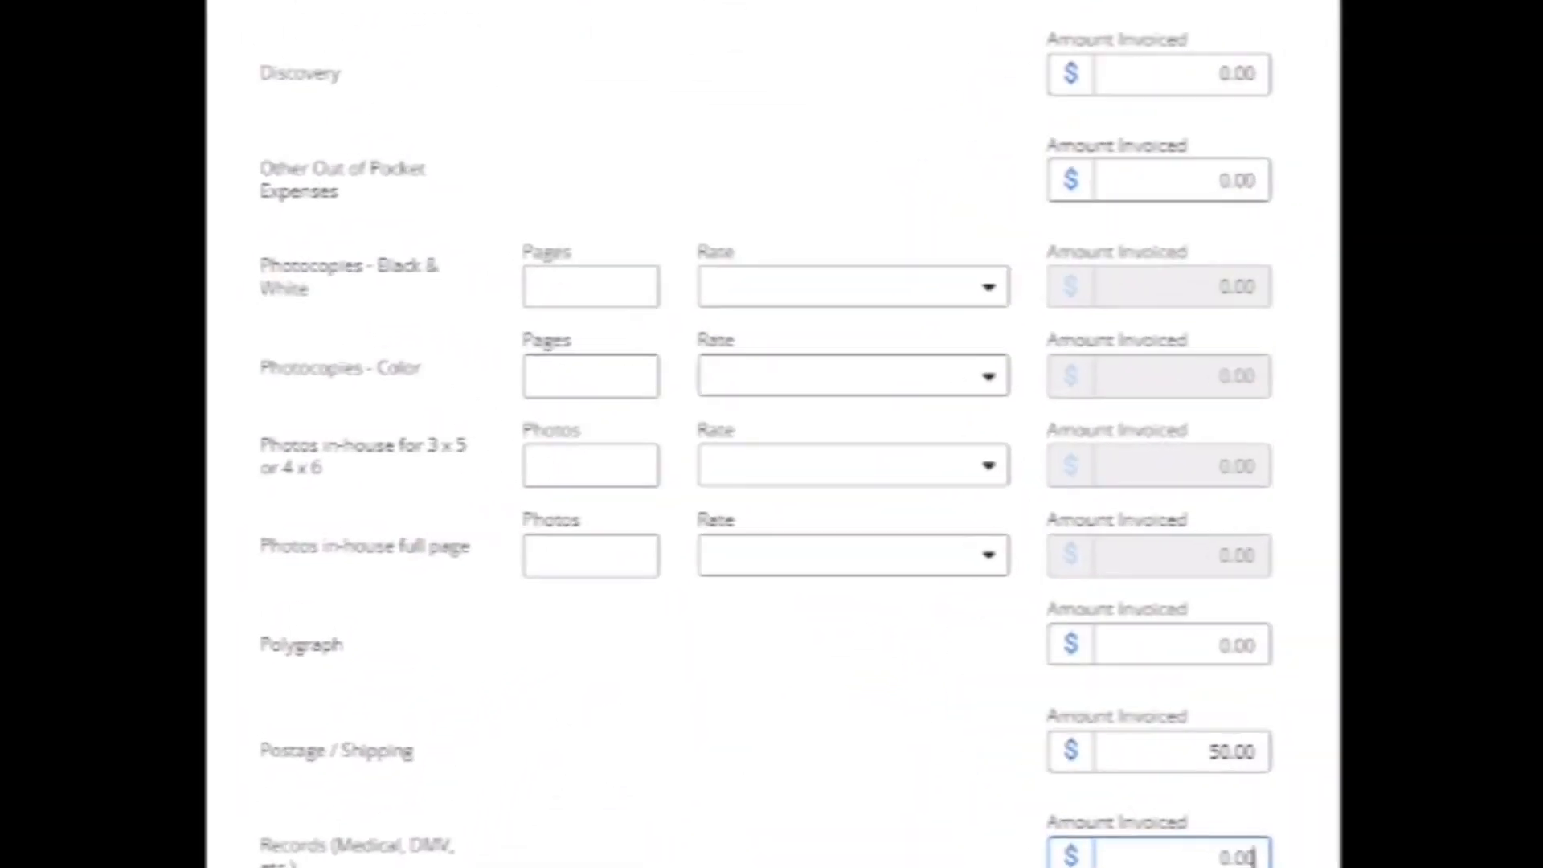
# Add 78 mileage miles at the 2021 rate of $0.560/mile in Travel Expenses.
pyautogui.click(641, 782)
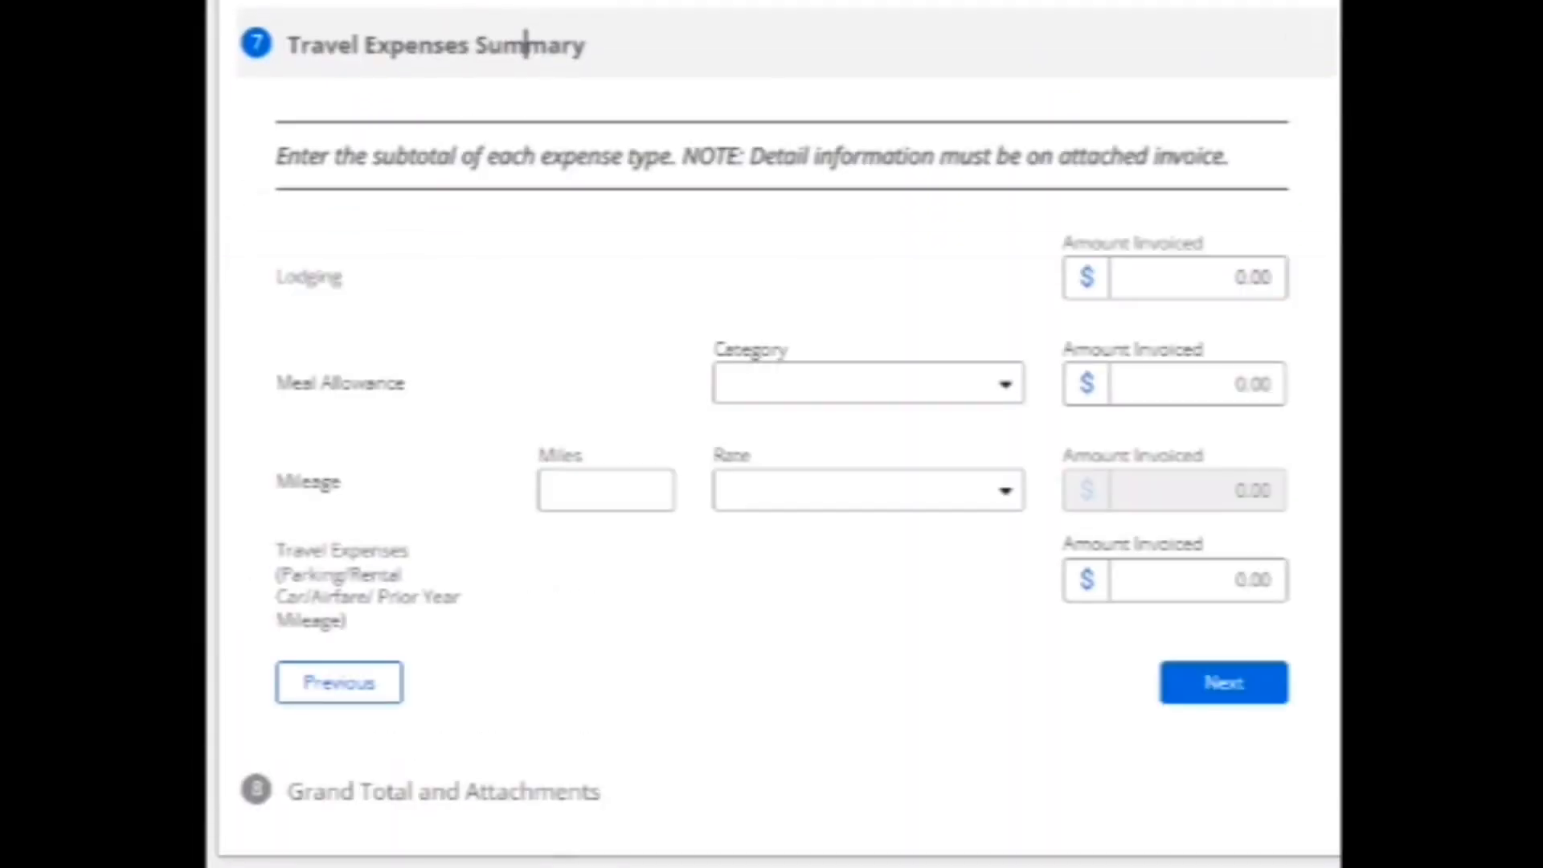
pyautogui.click(623, 489)
pyautogui.write('78')
pyautogui.press('Tab')
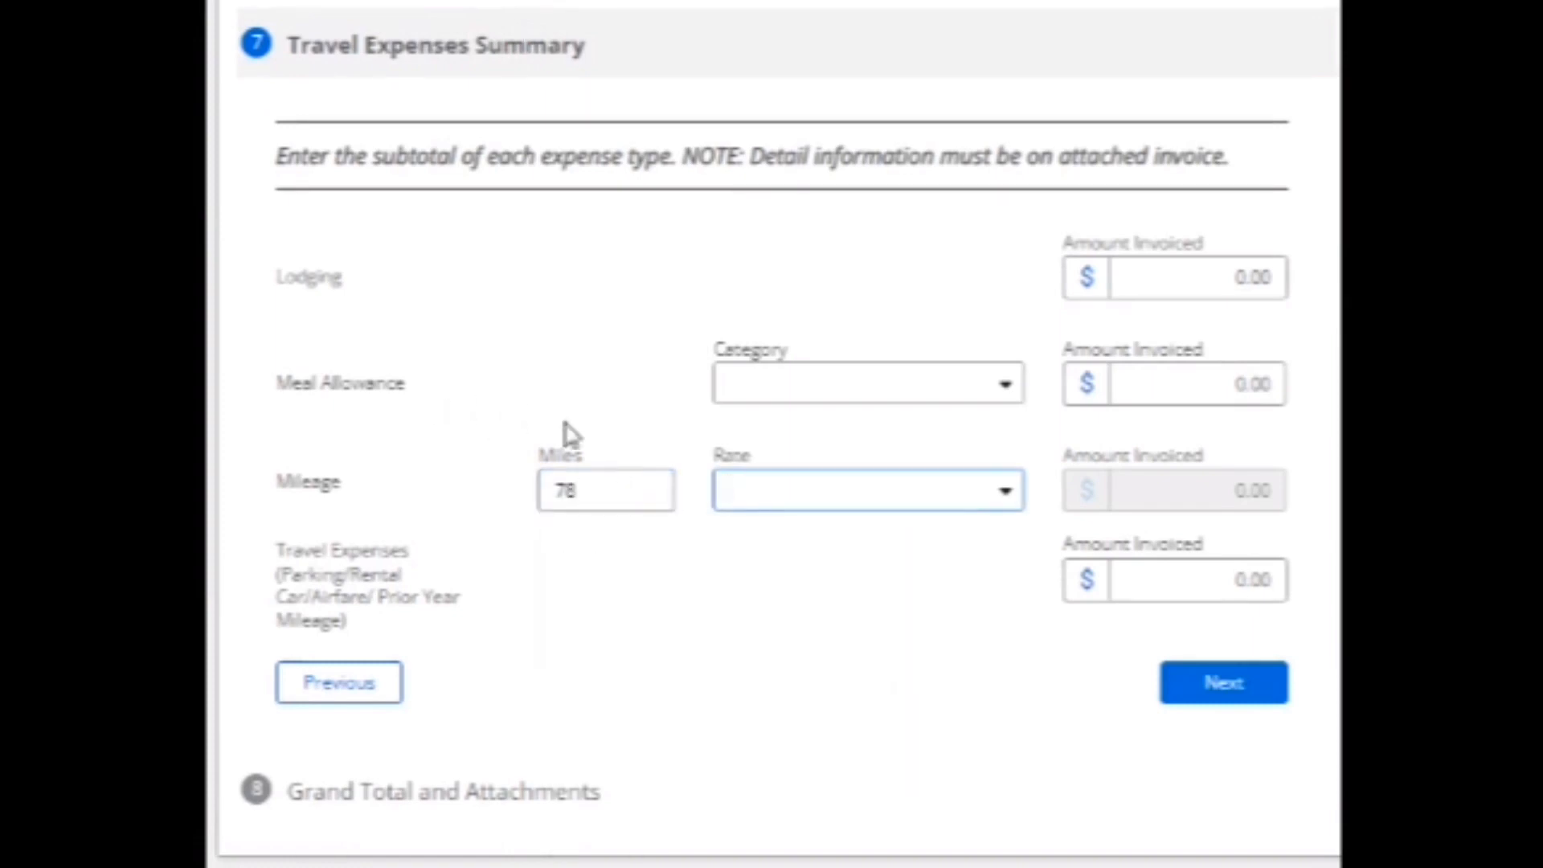
pyautogui.click(1013, 496)
pyautogui.click(995, 531)
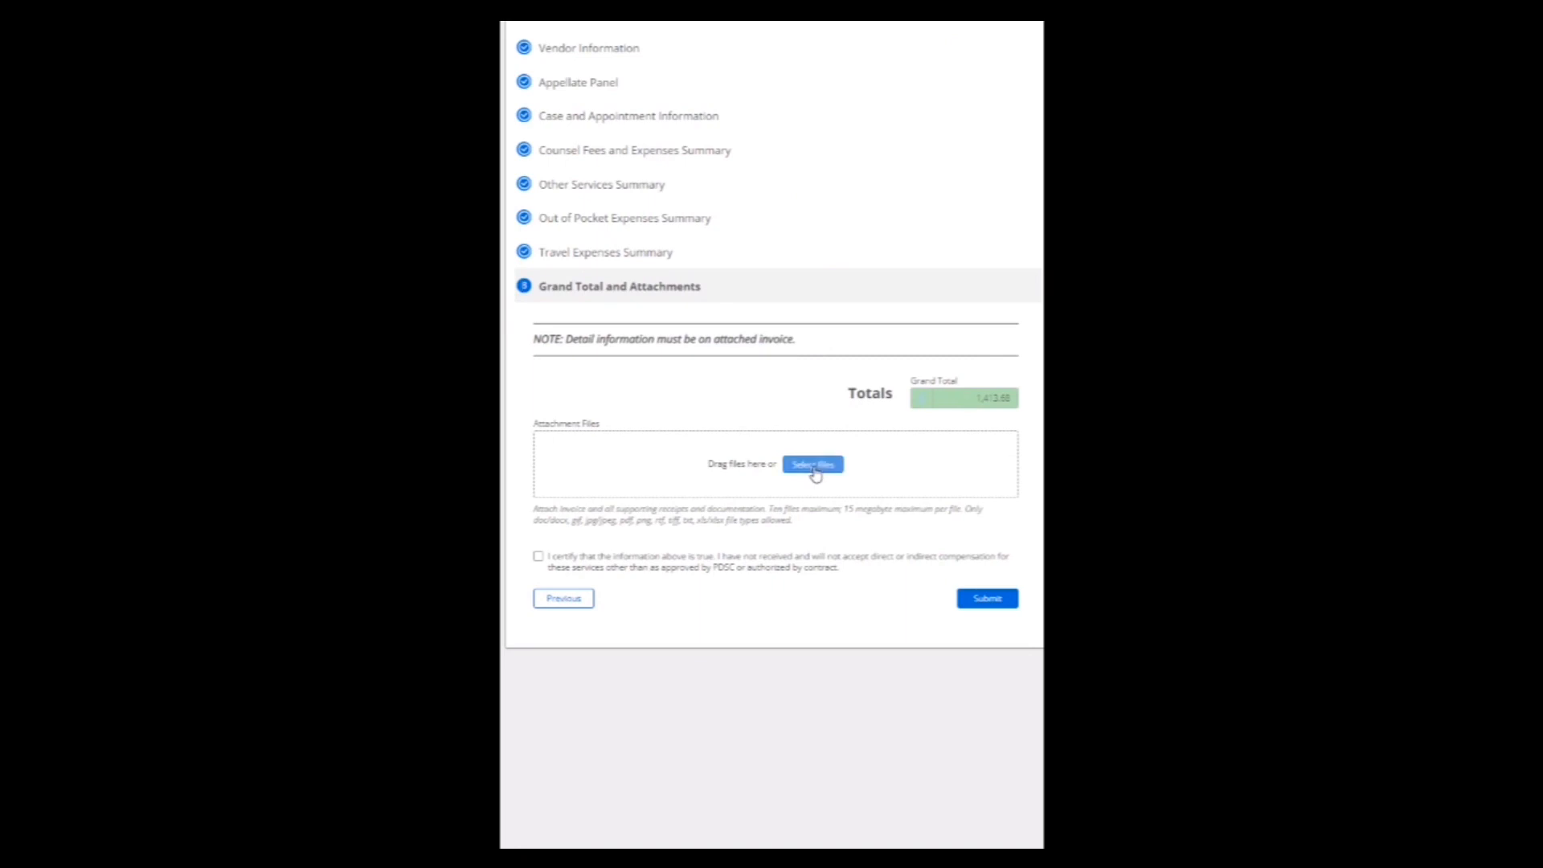
# Tick the 'I certify' checkbox and submit the Scenario 2 invoice totalling 1,413.68.
pyautogui.click(539, 558)
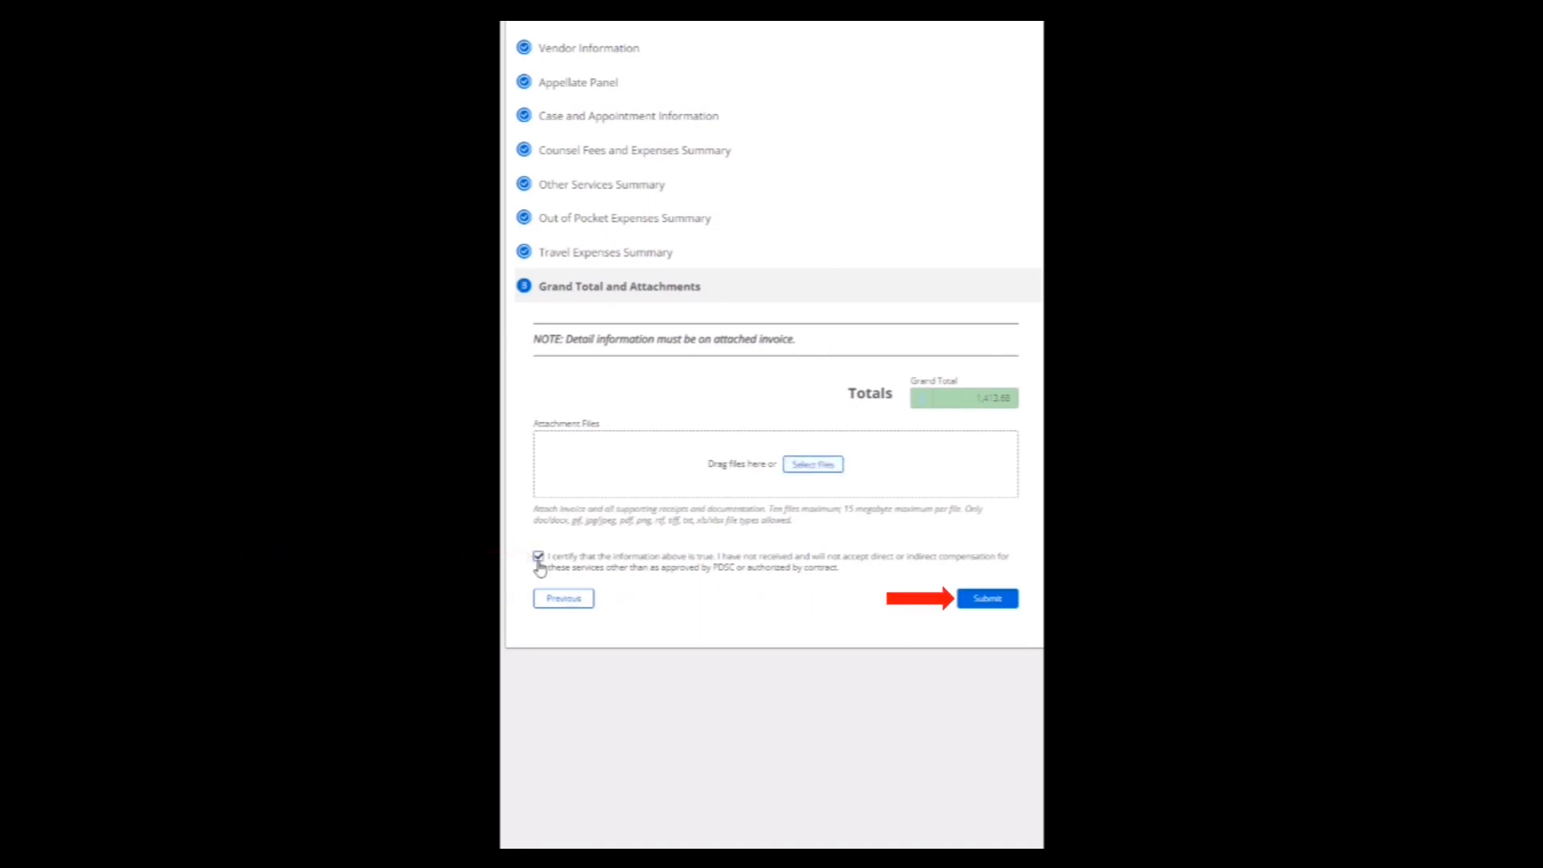
pyautogui.click(1002, 606)
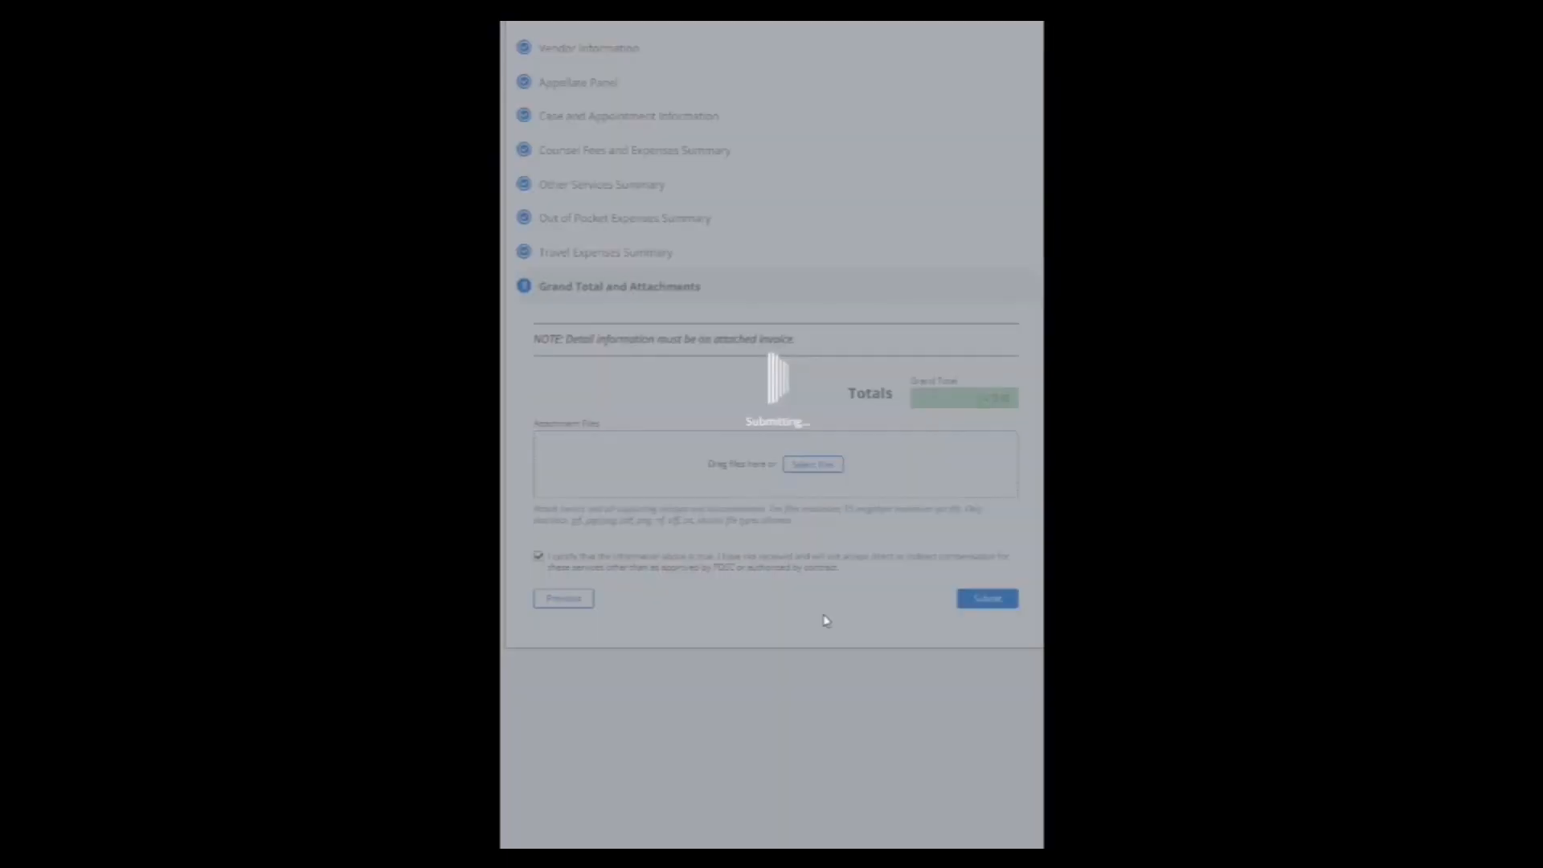